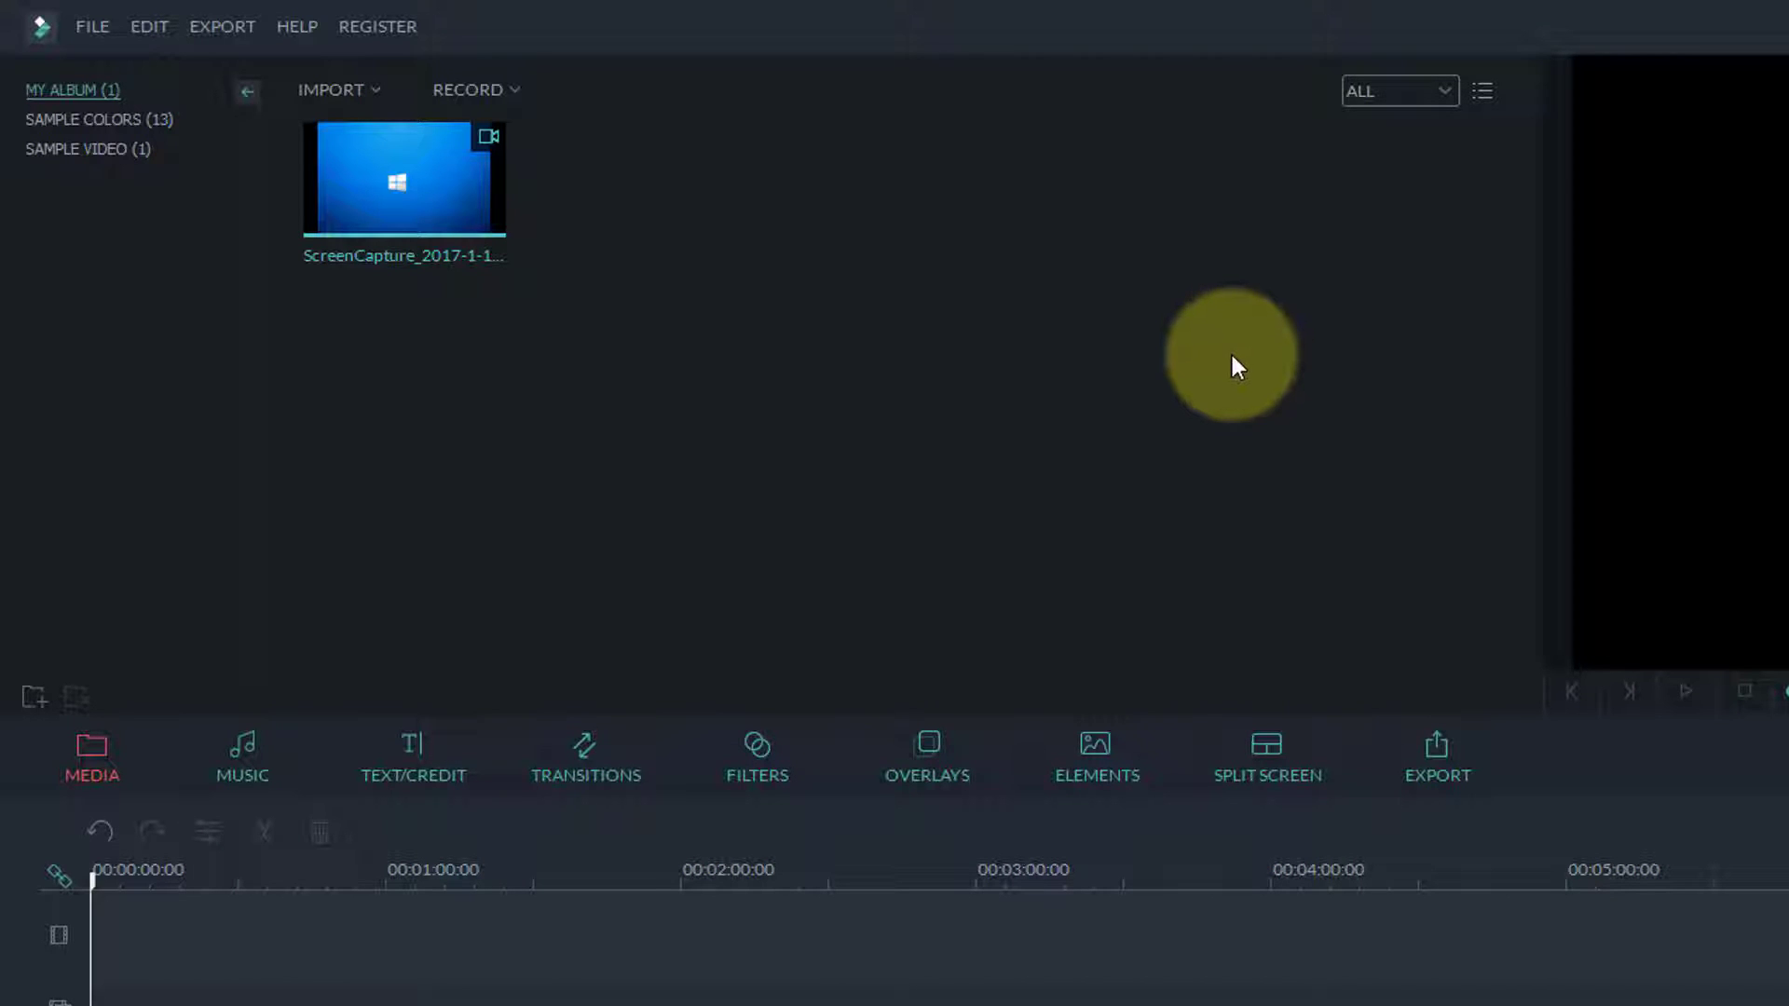
Review the media recording and import options, including the file chooser for importing media files.
click(507, 87)
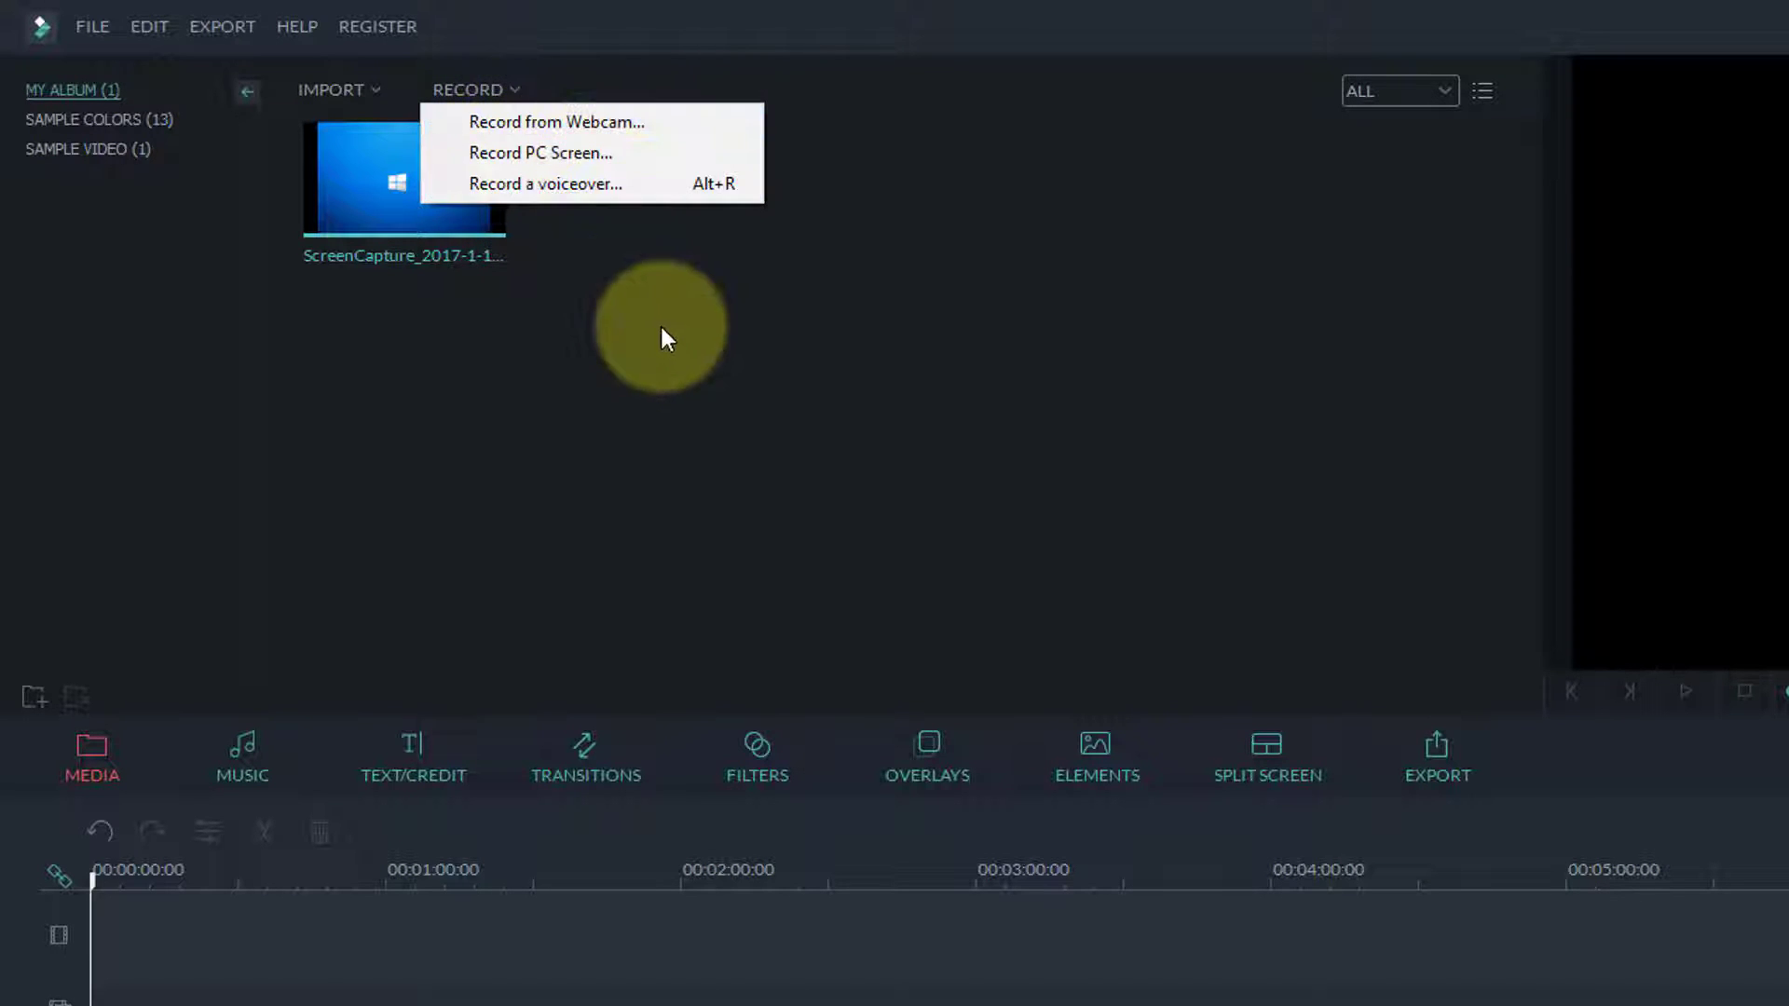
click(661, 329)
click(358, 92)
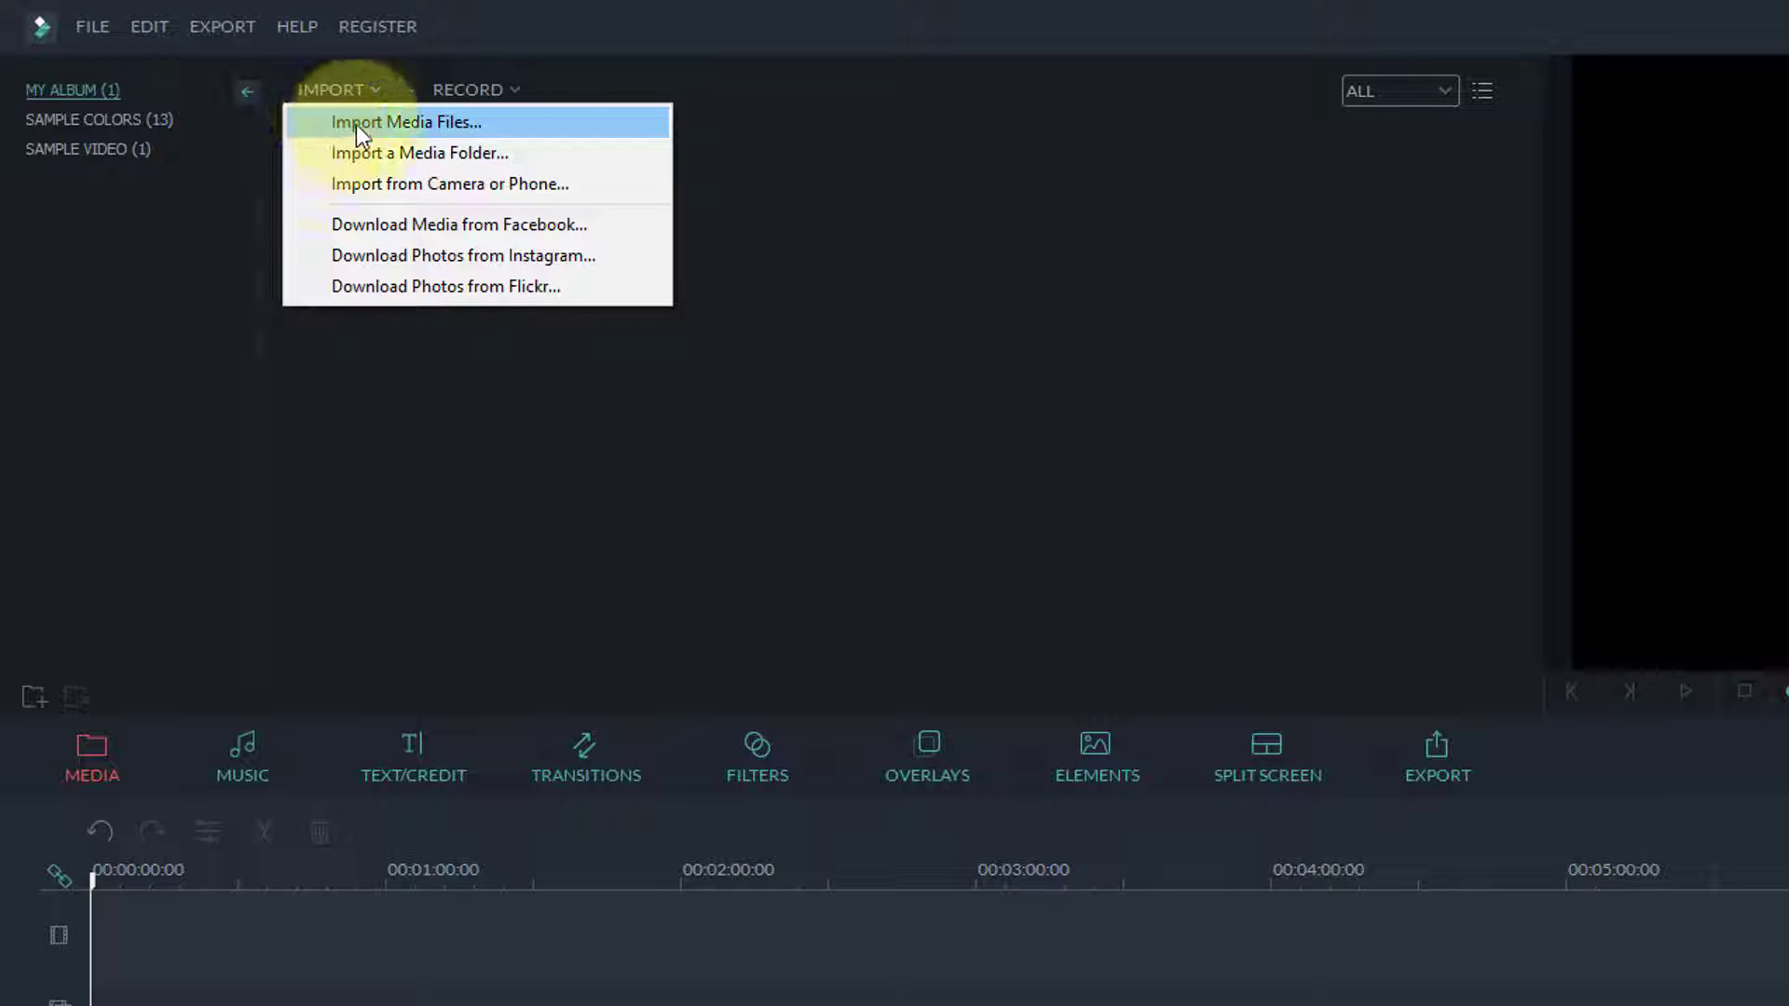
click(455, 121)
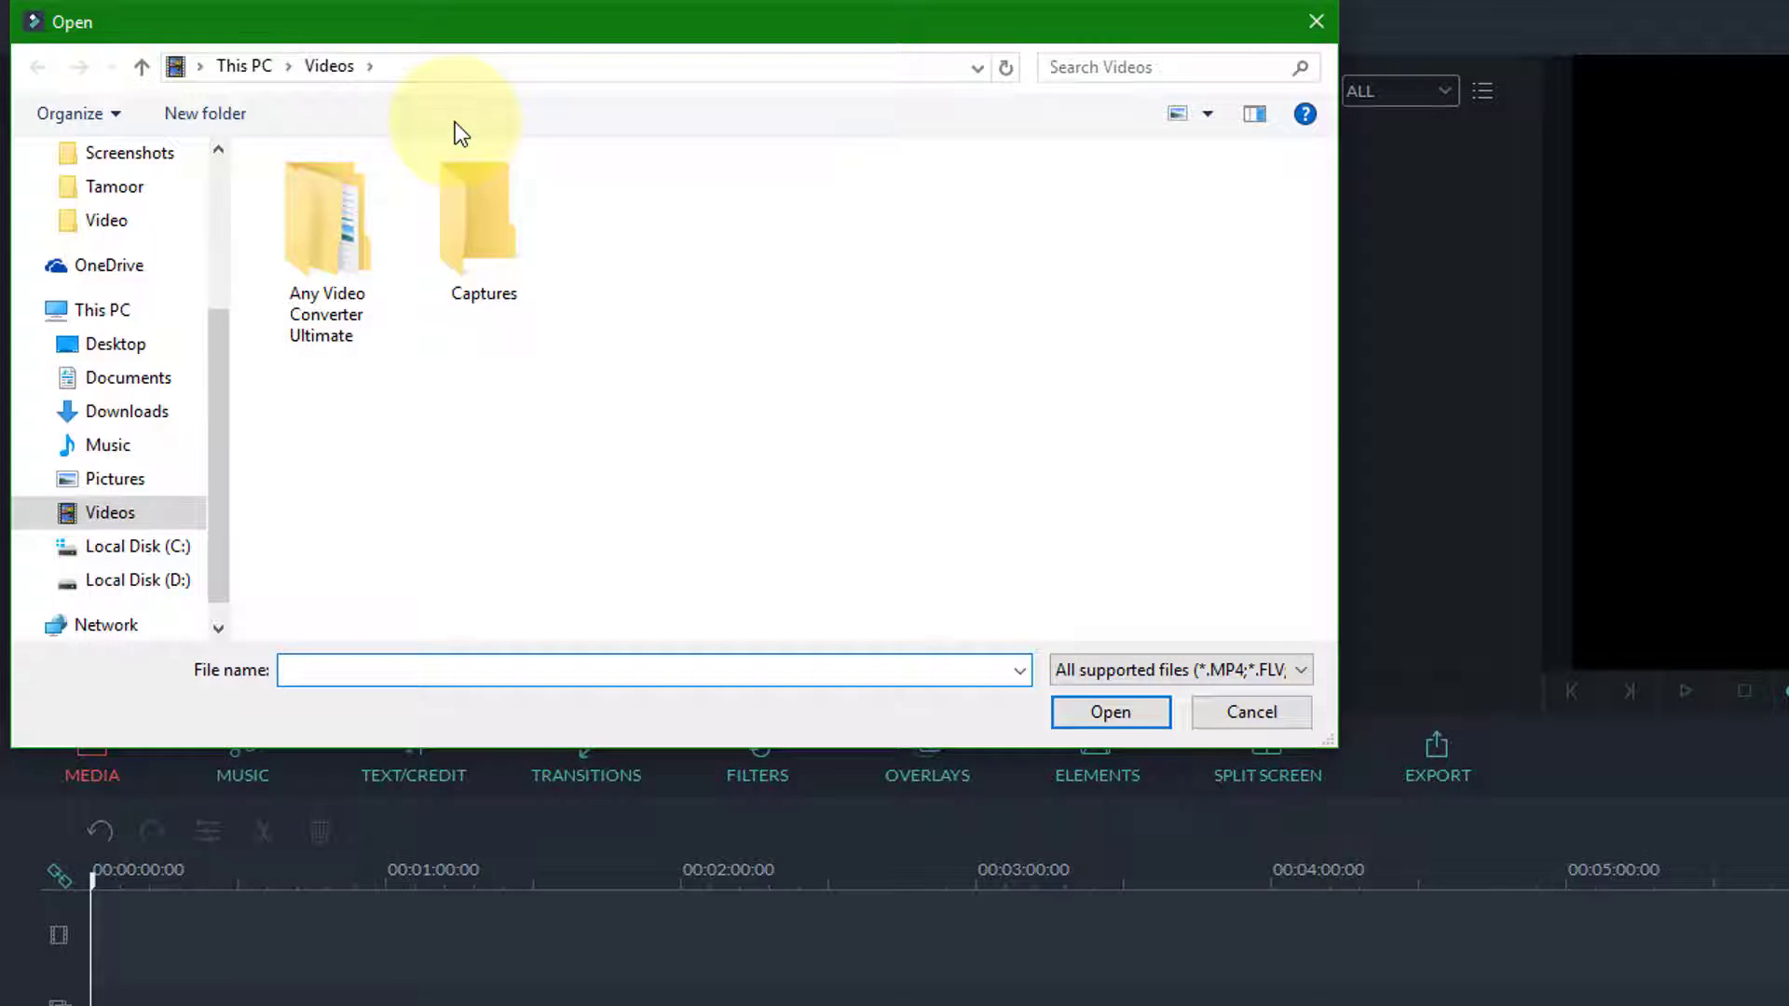
click(1256, 712)
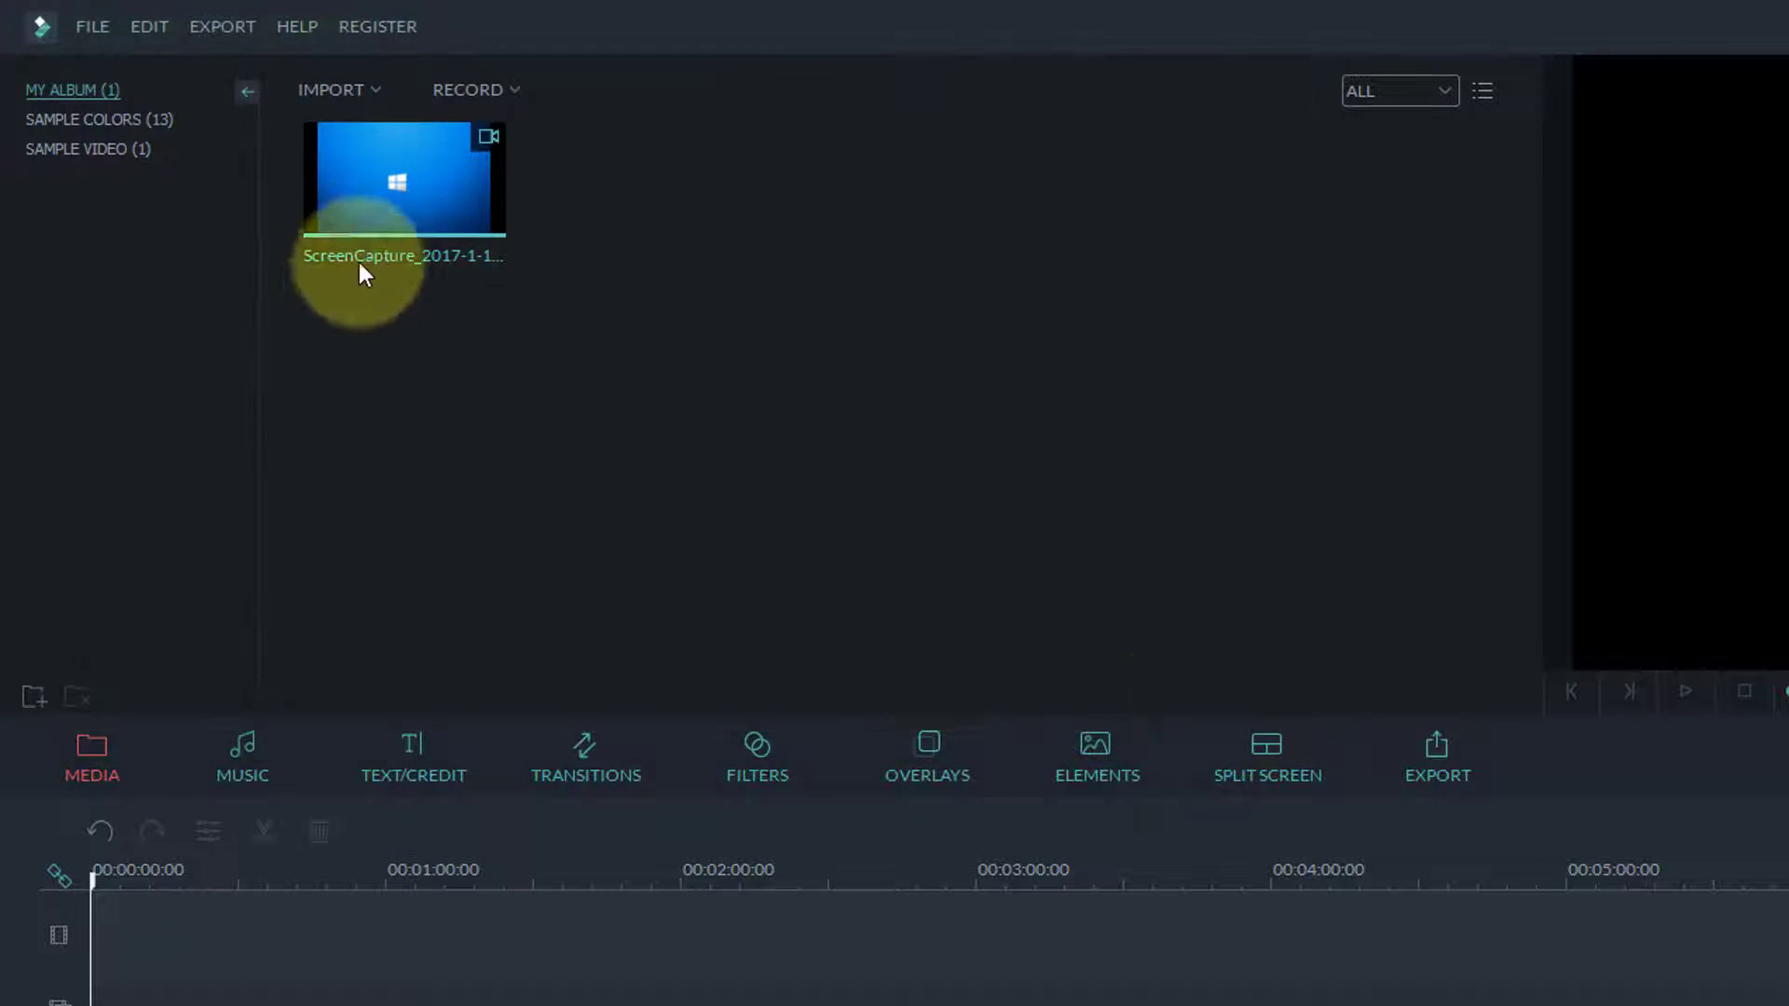
click(352, 90)
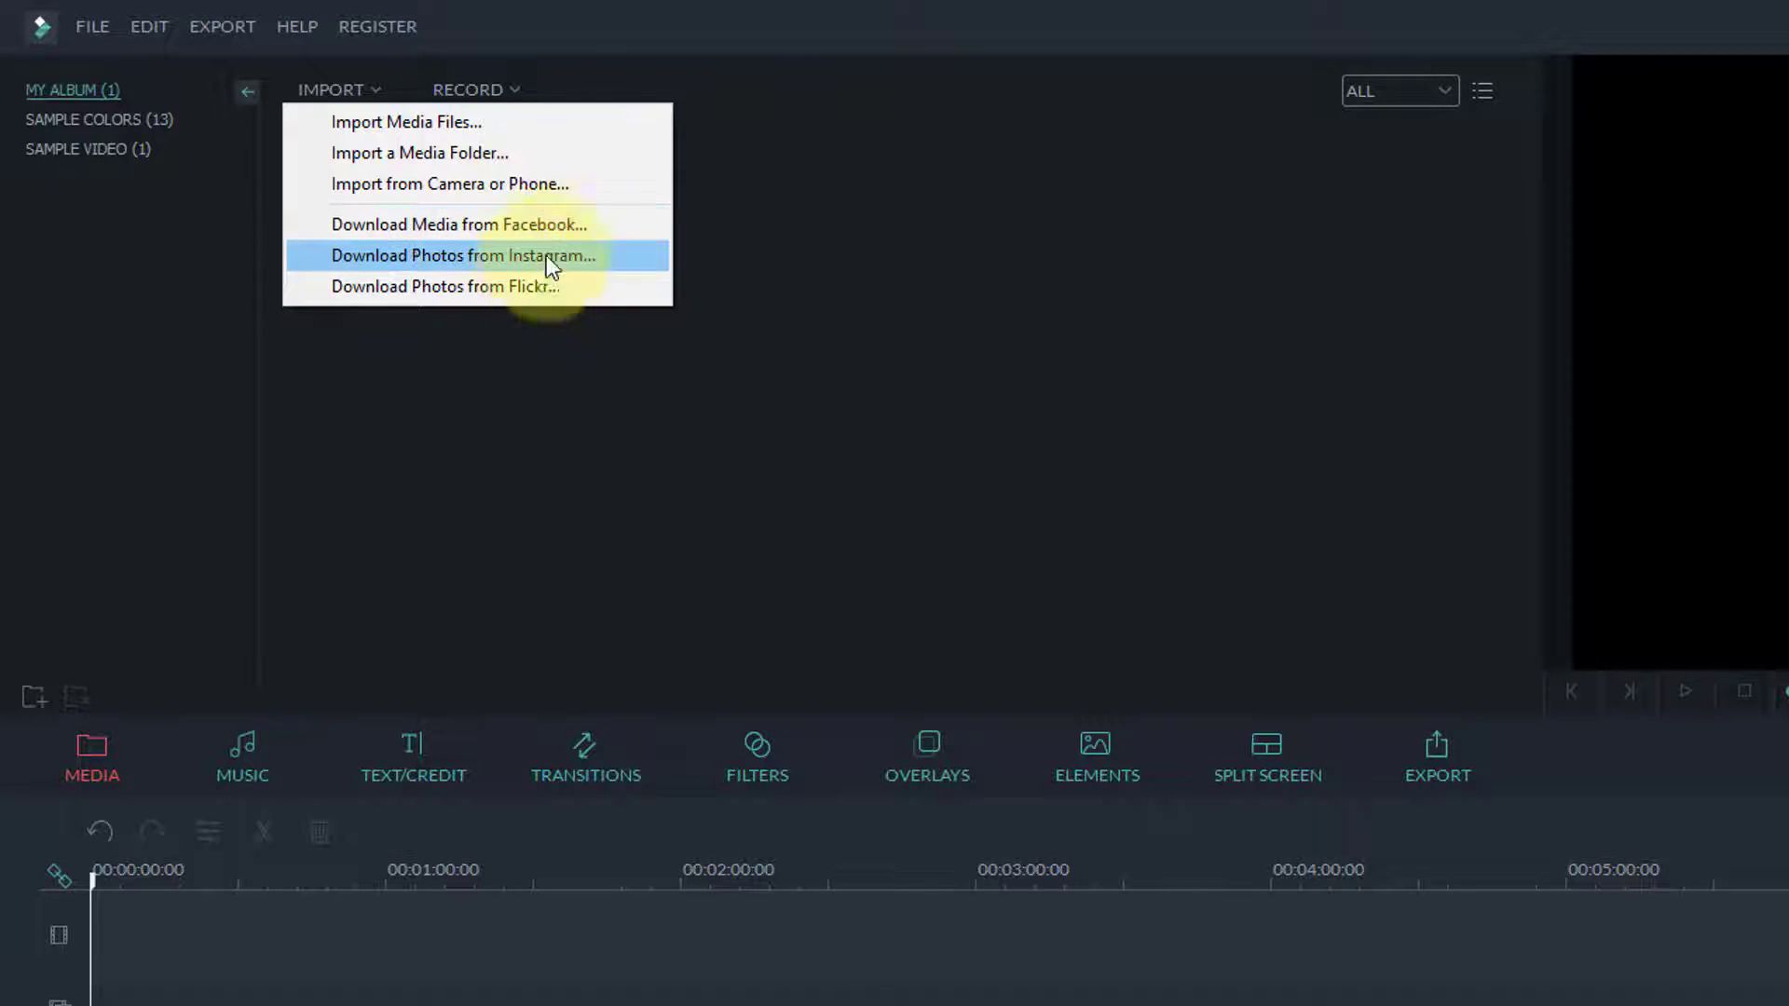
click(529, 436)
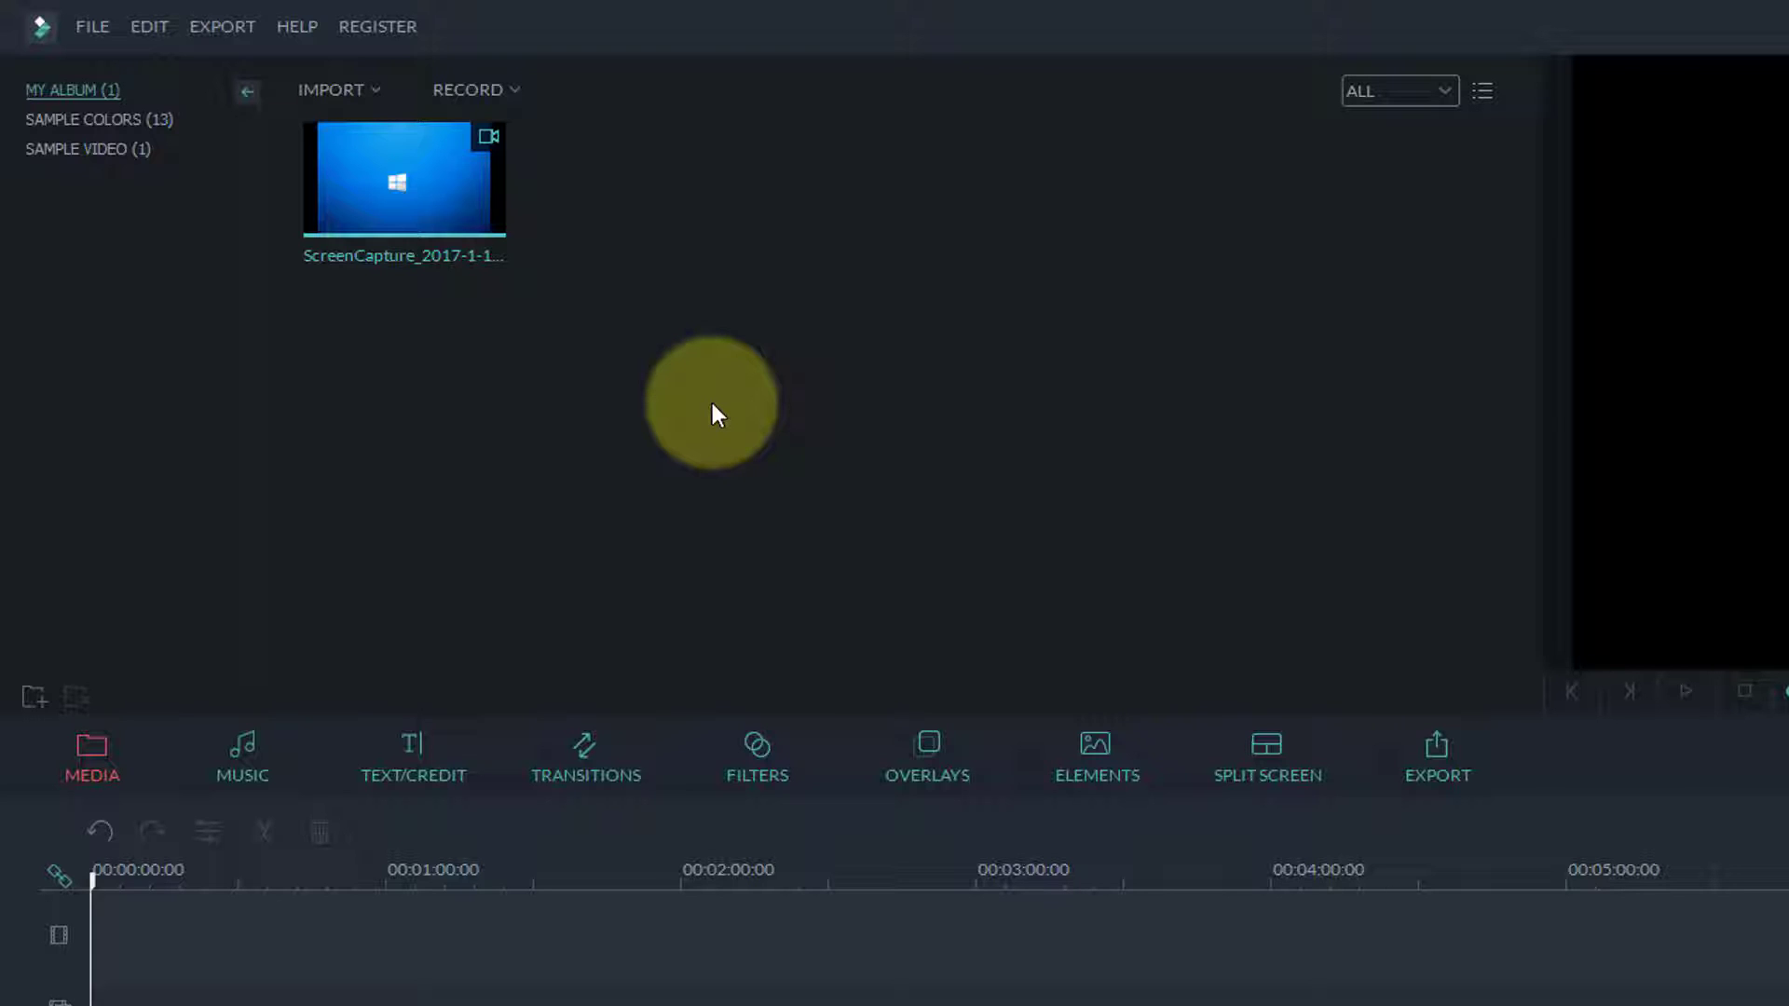
Look through the sample colors and the sample video in the media library.
click(135, 119)
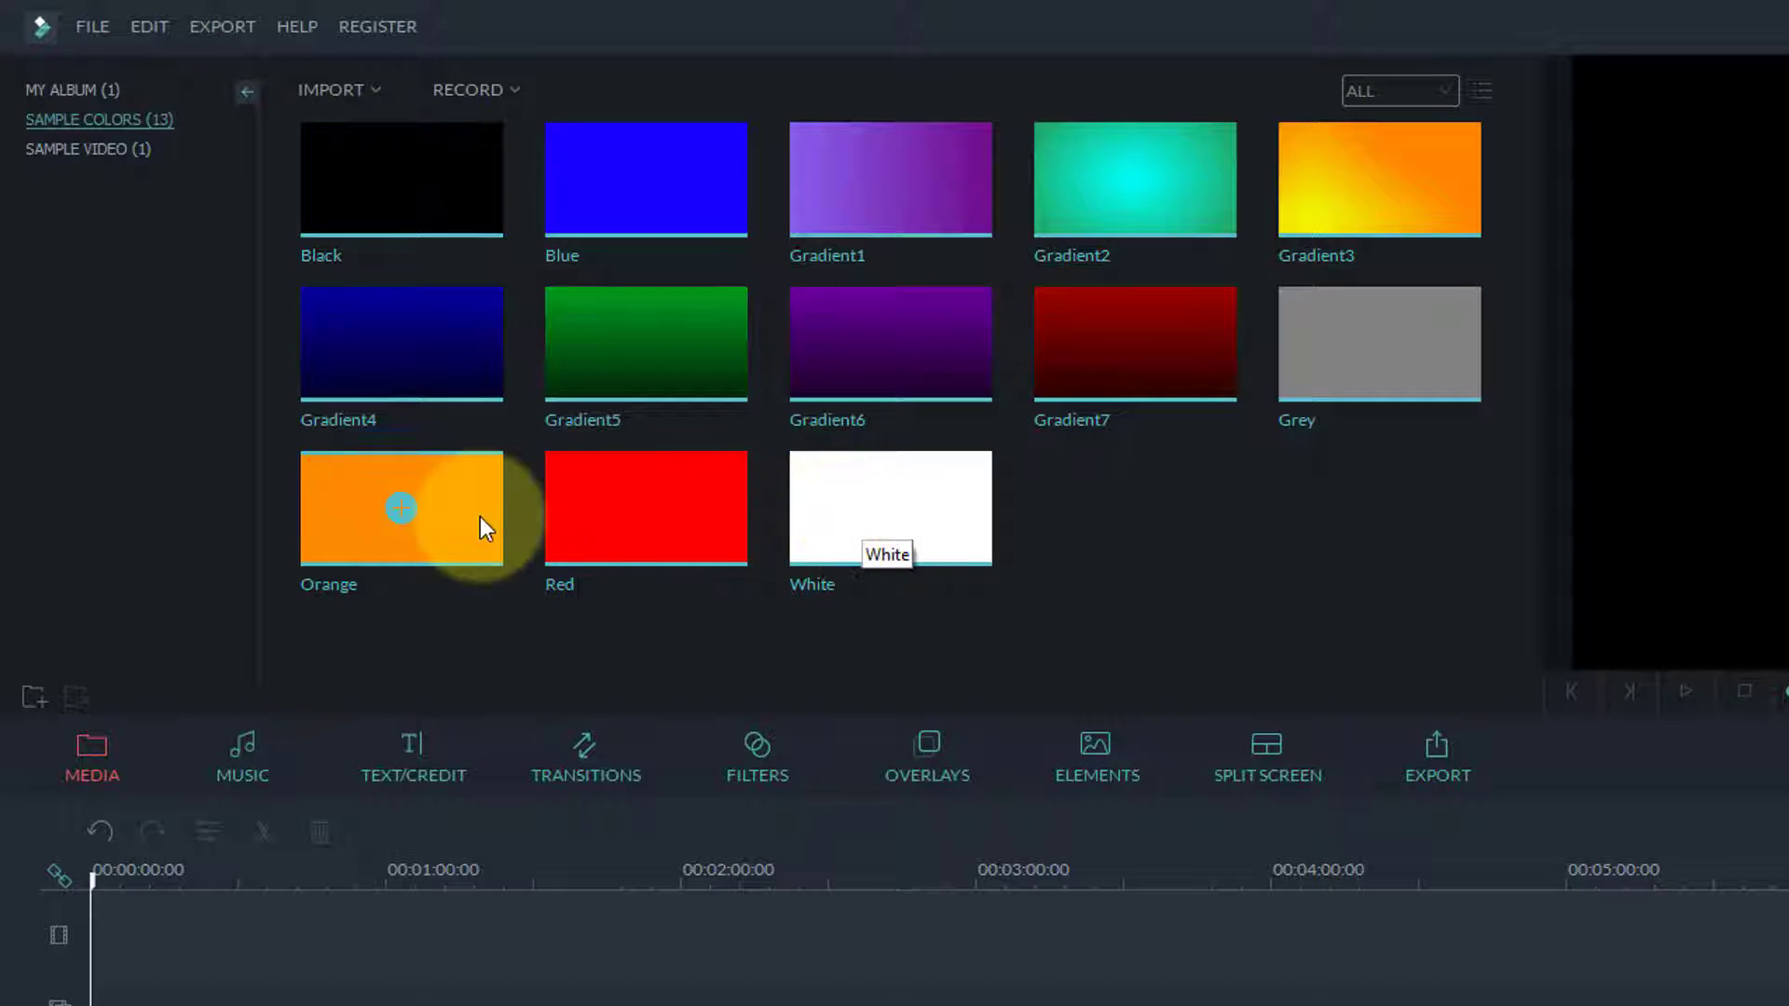
click(91, 148)
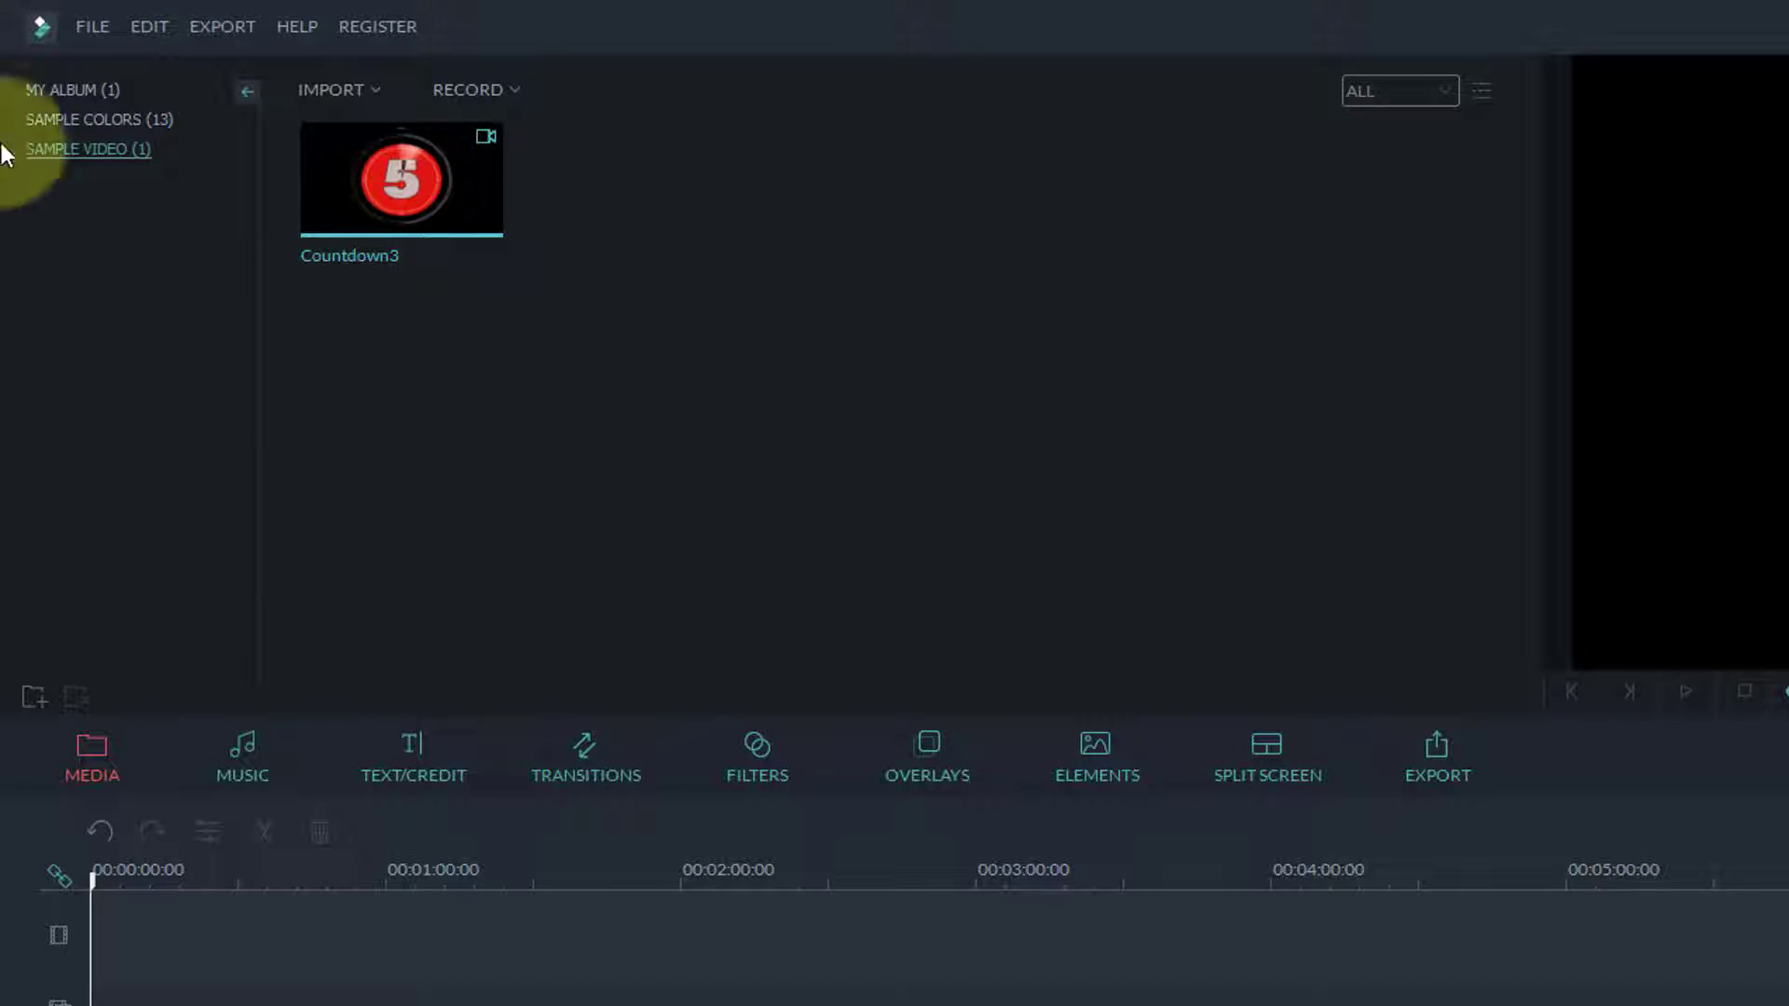
Examine the project commands, the import, download and record media options, and the program settings.
click(97, 27)
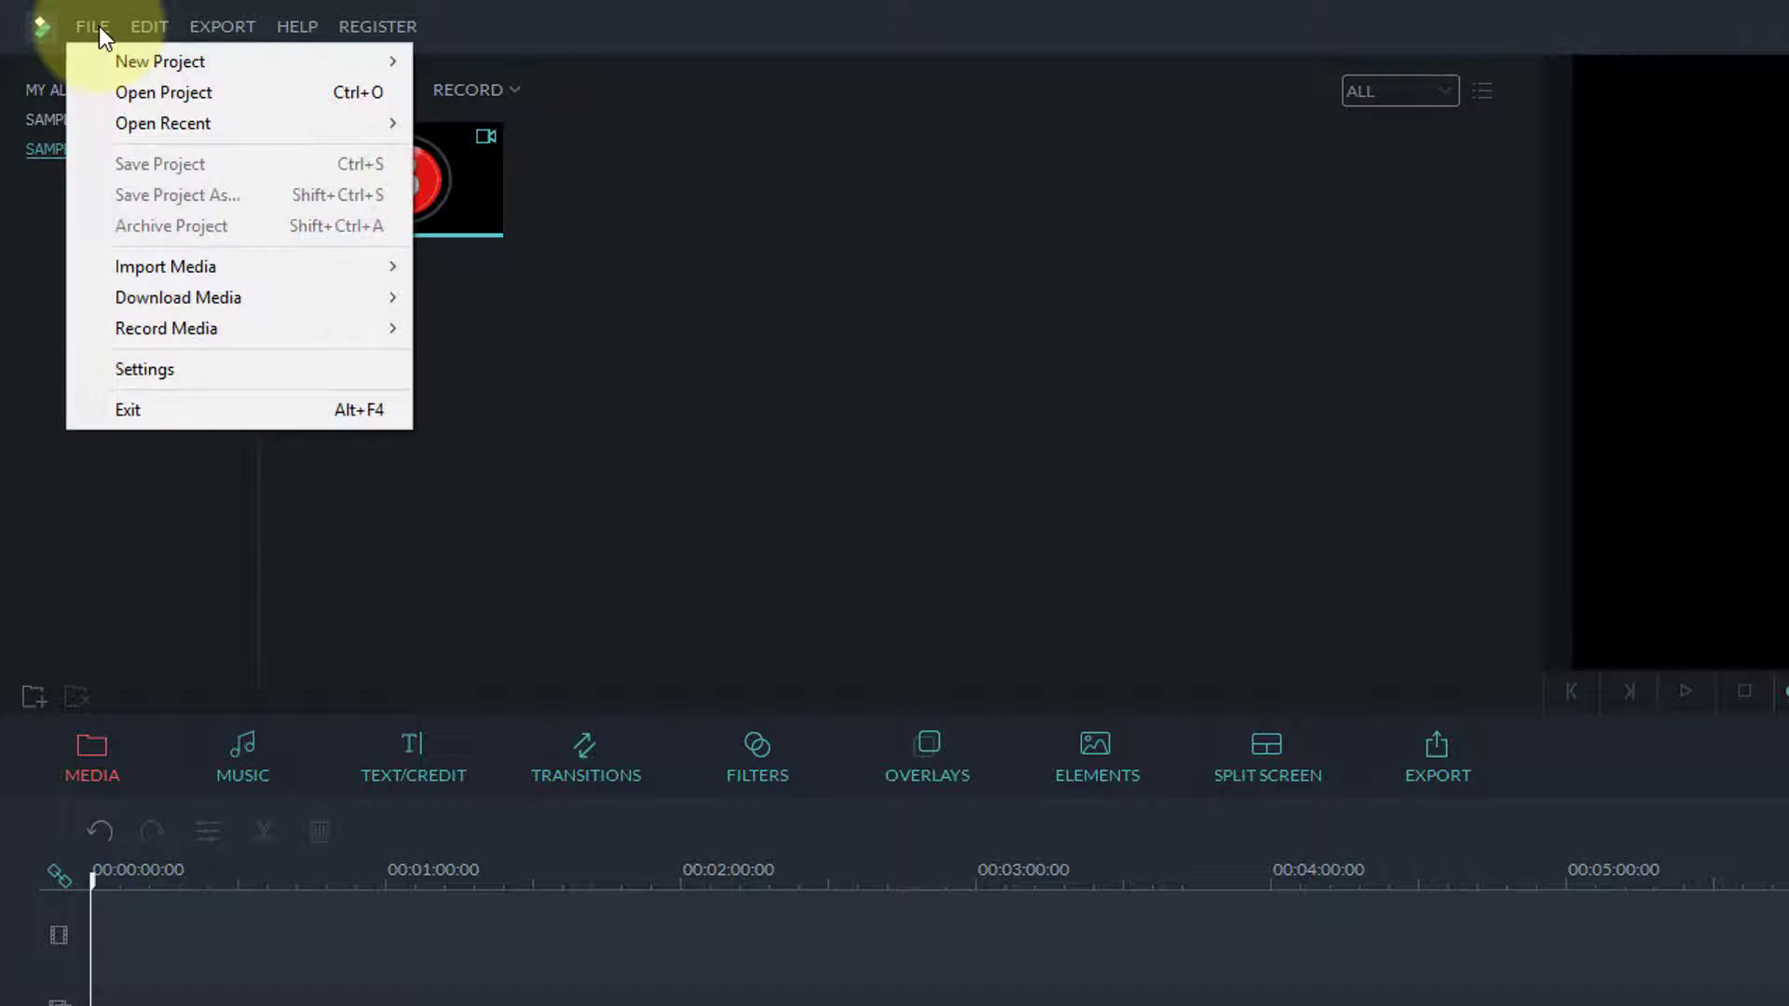
mouse_move(103, 65)
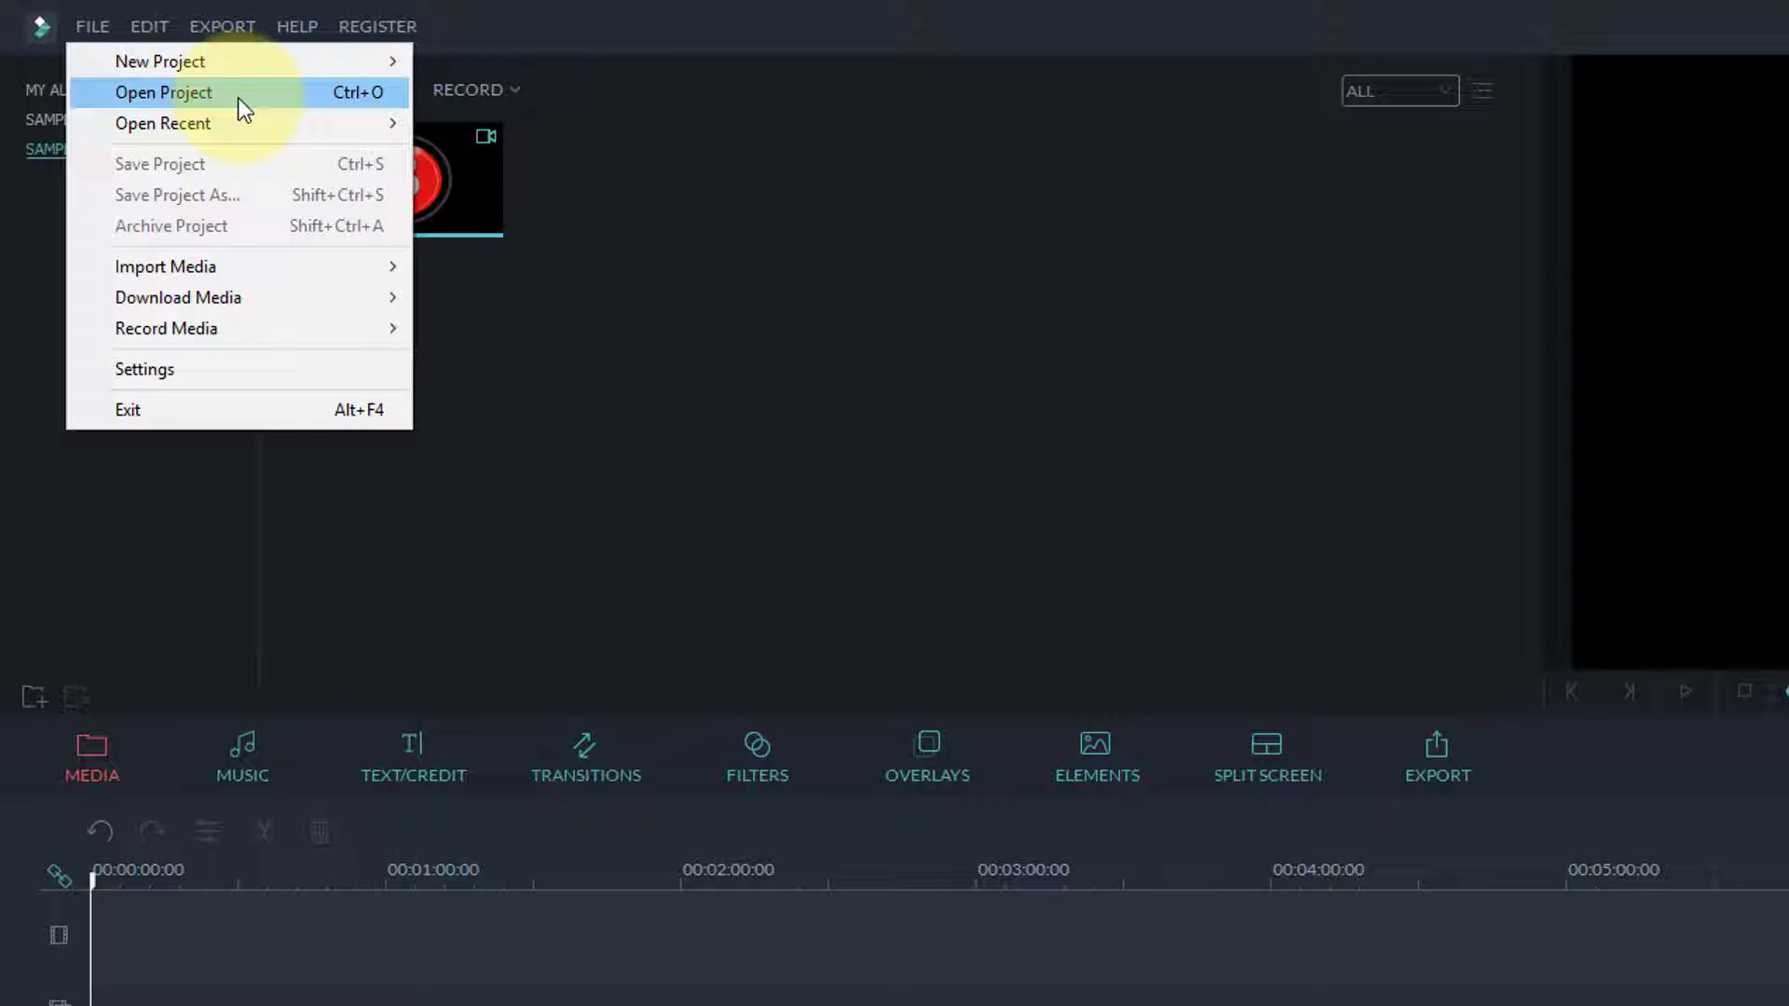
mouse_move(232, 121)
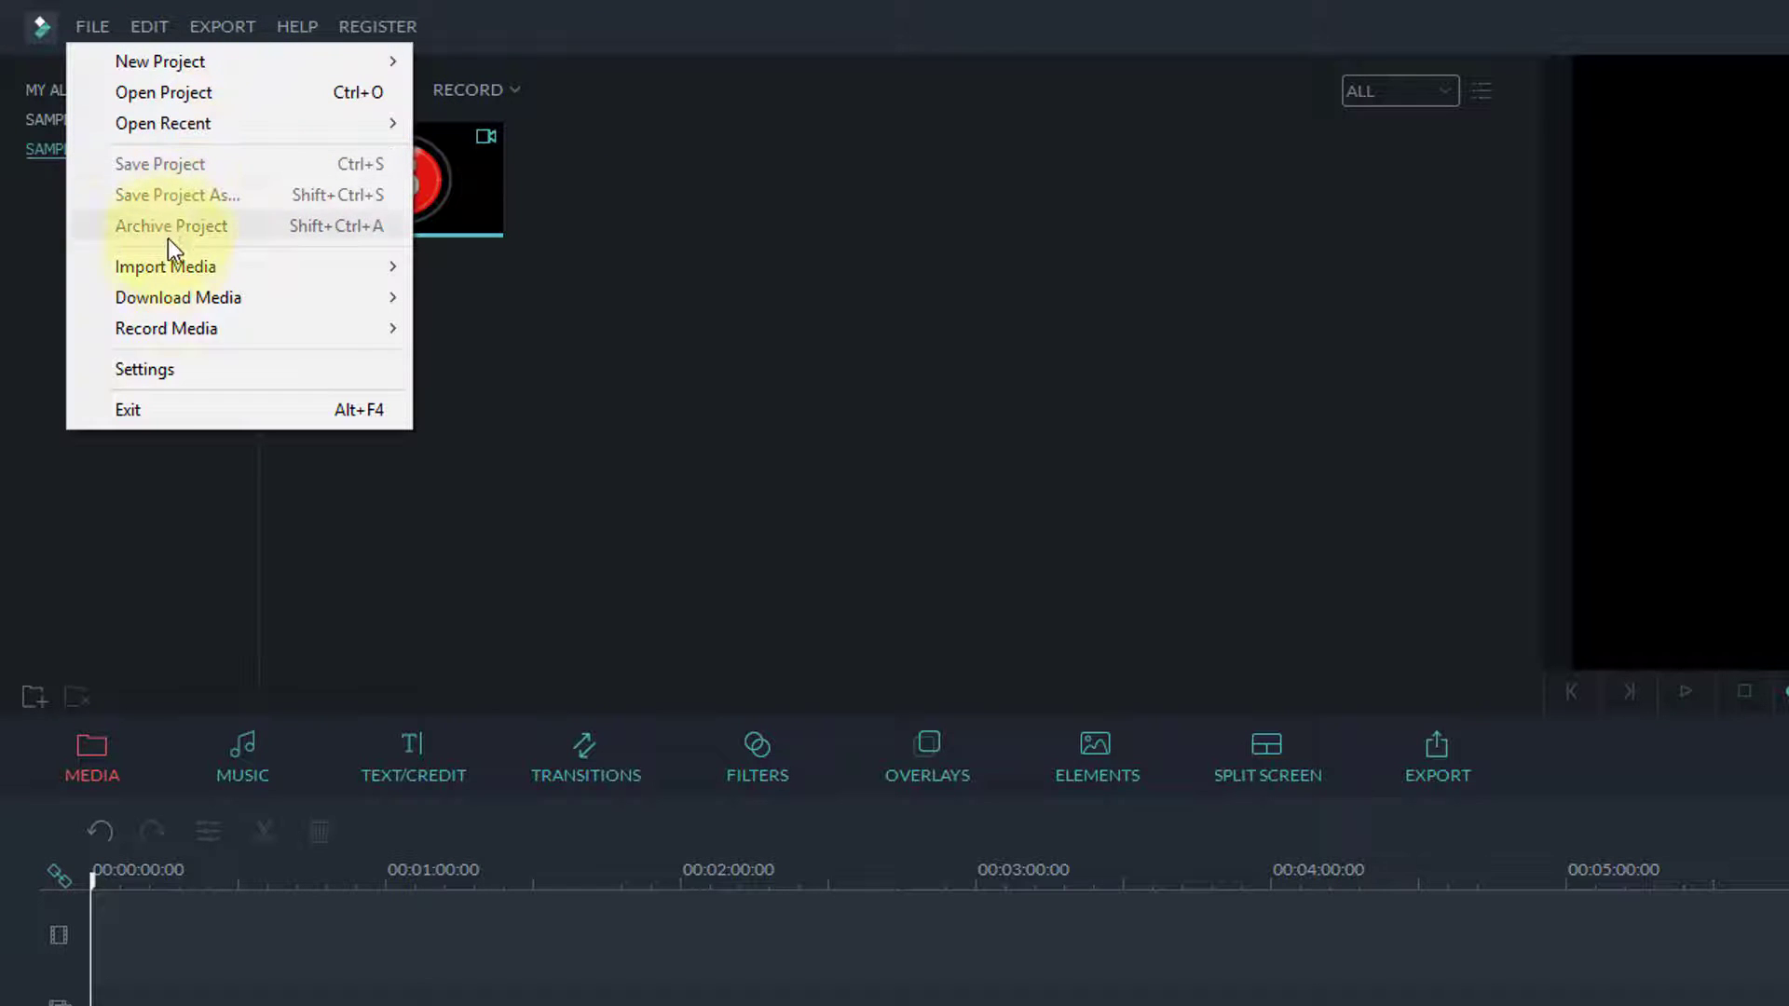
mouse_move(171, 276)
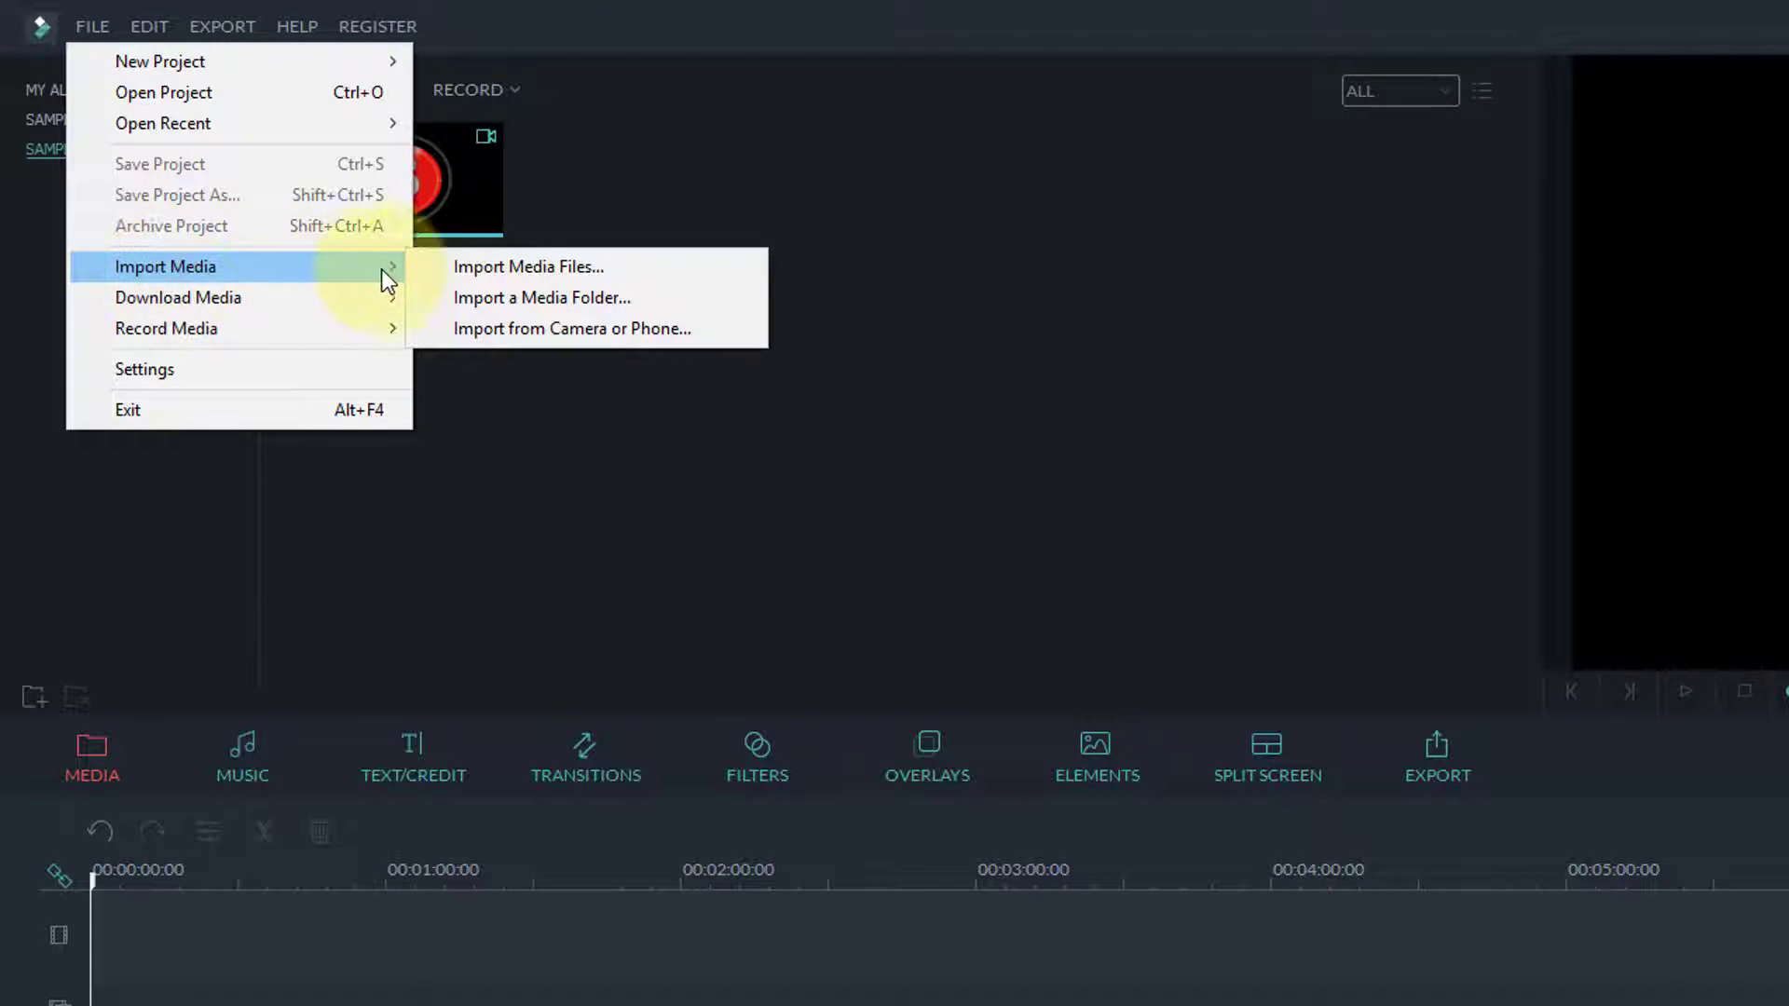
mouse_move(270, 303)
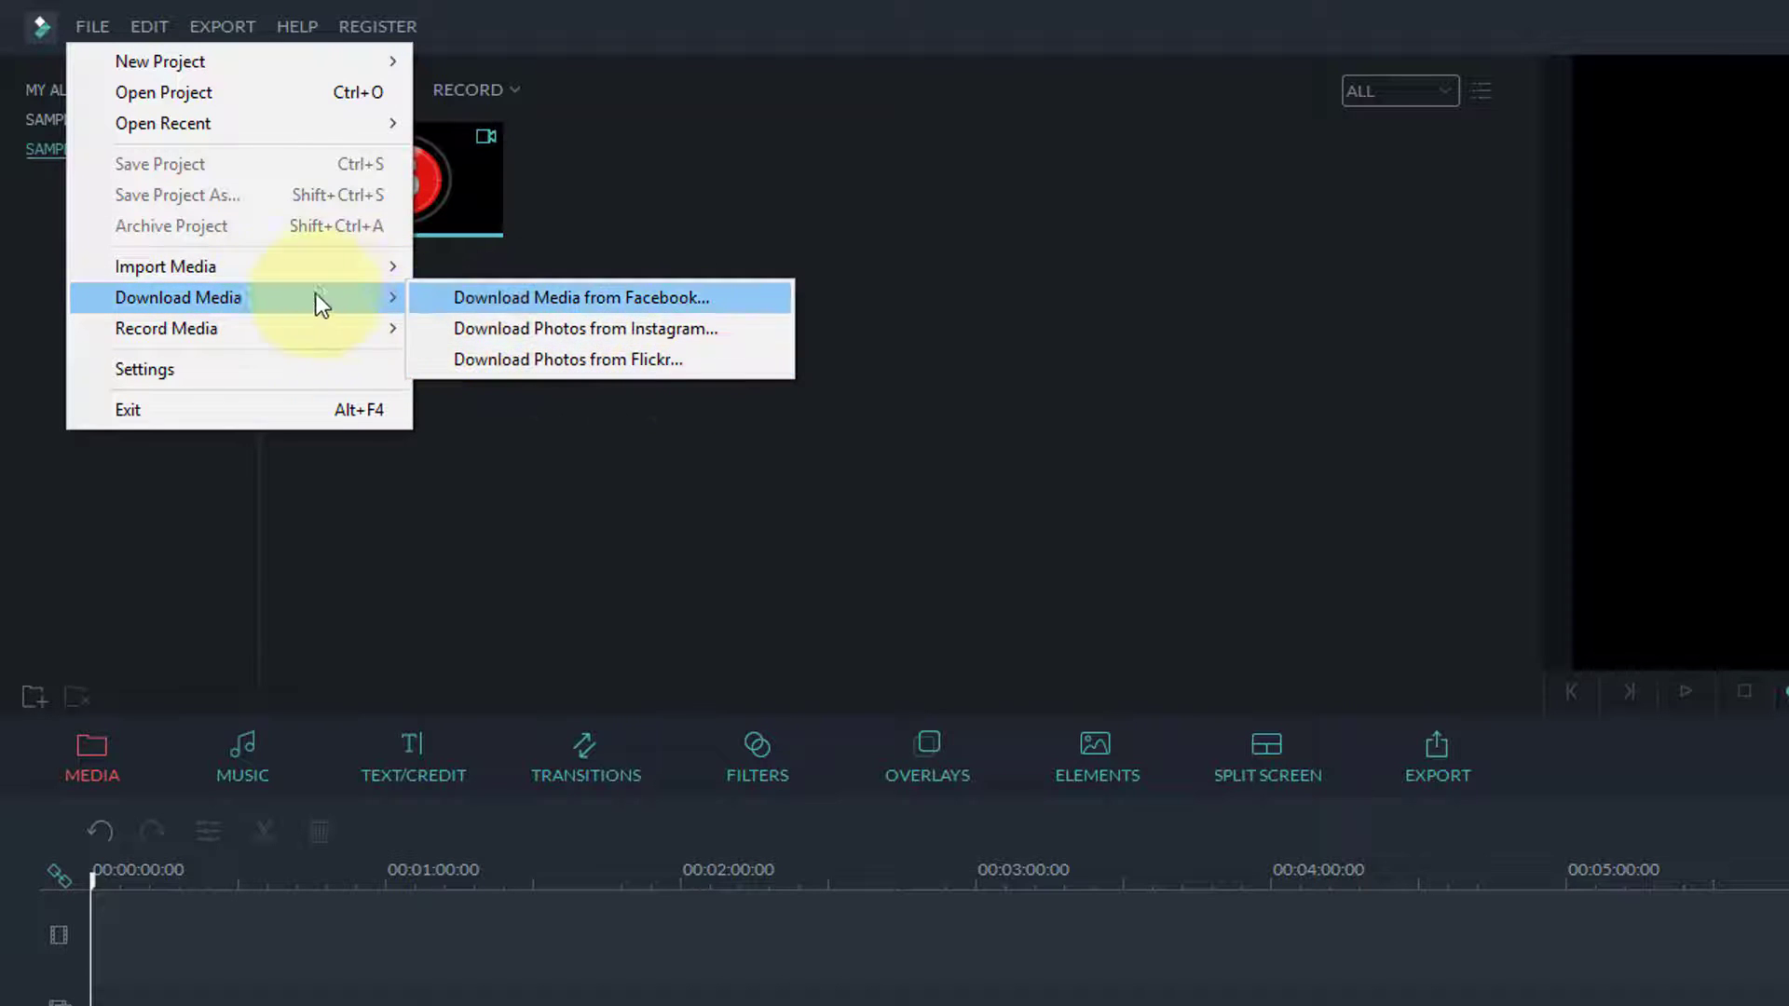
mouse_move(210, 327)
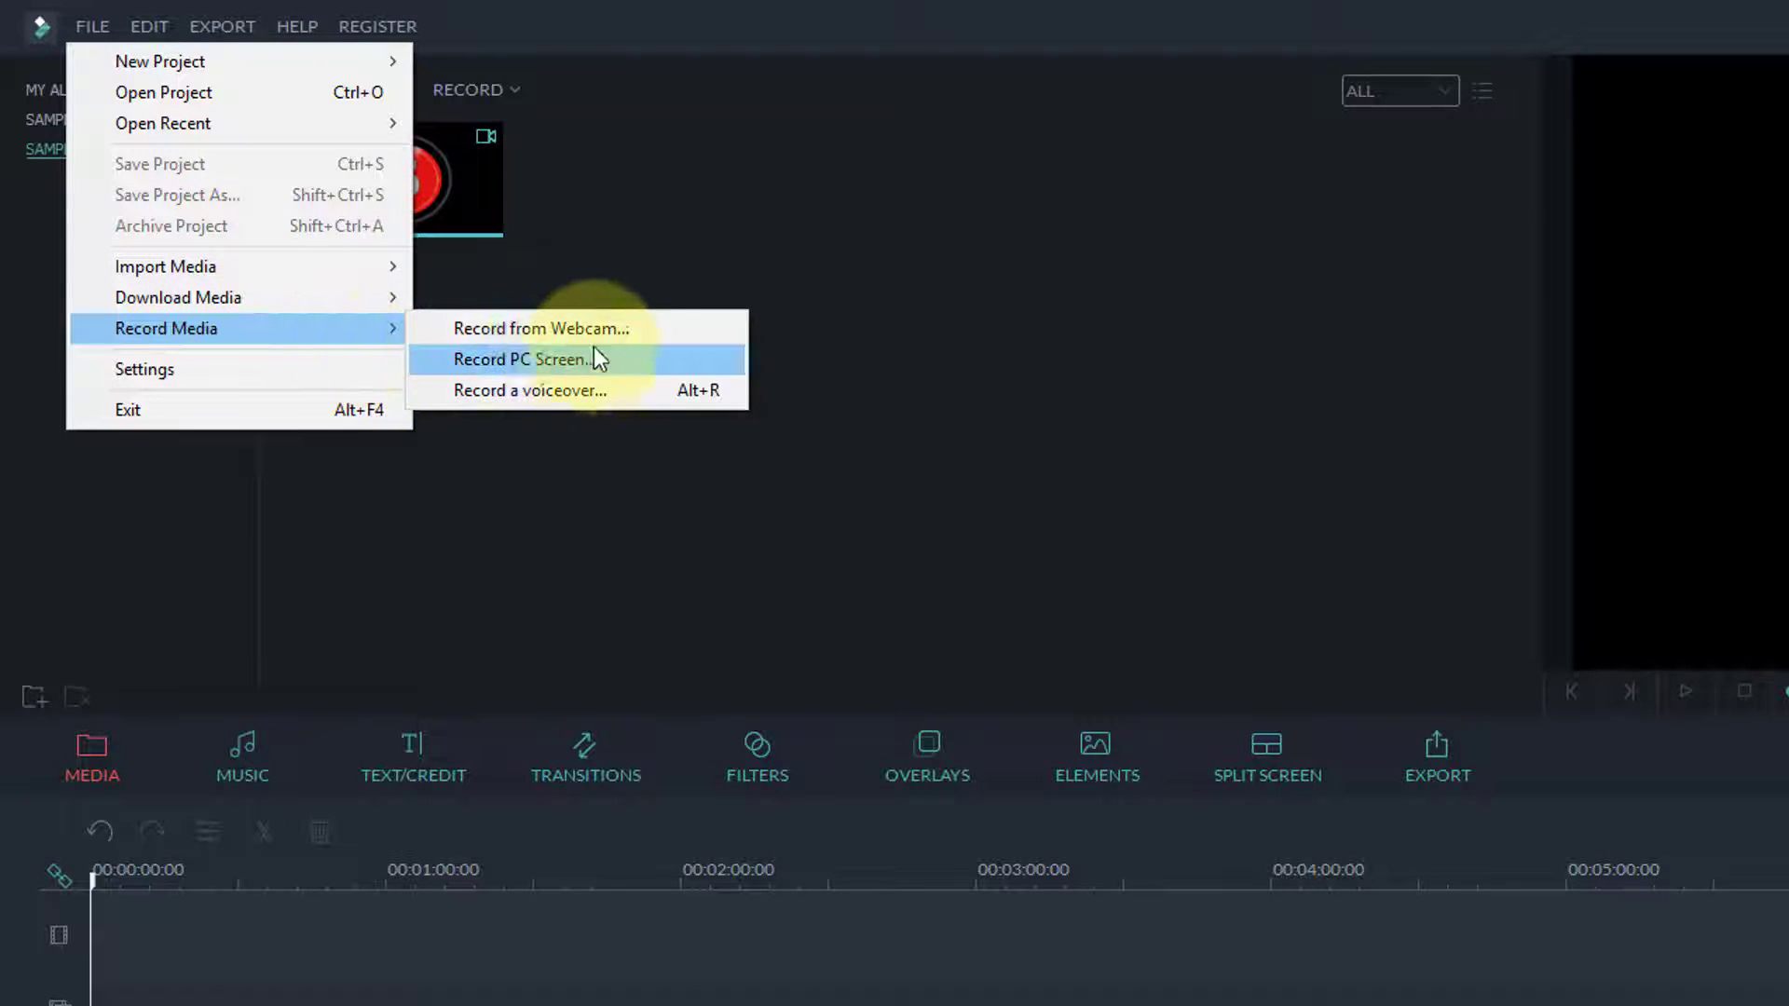
click(174, 369)
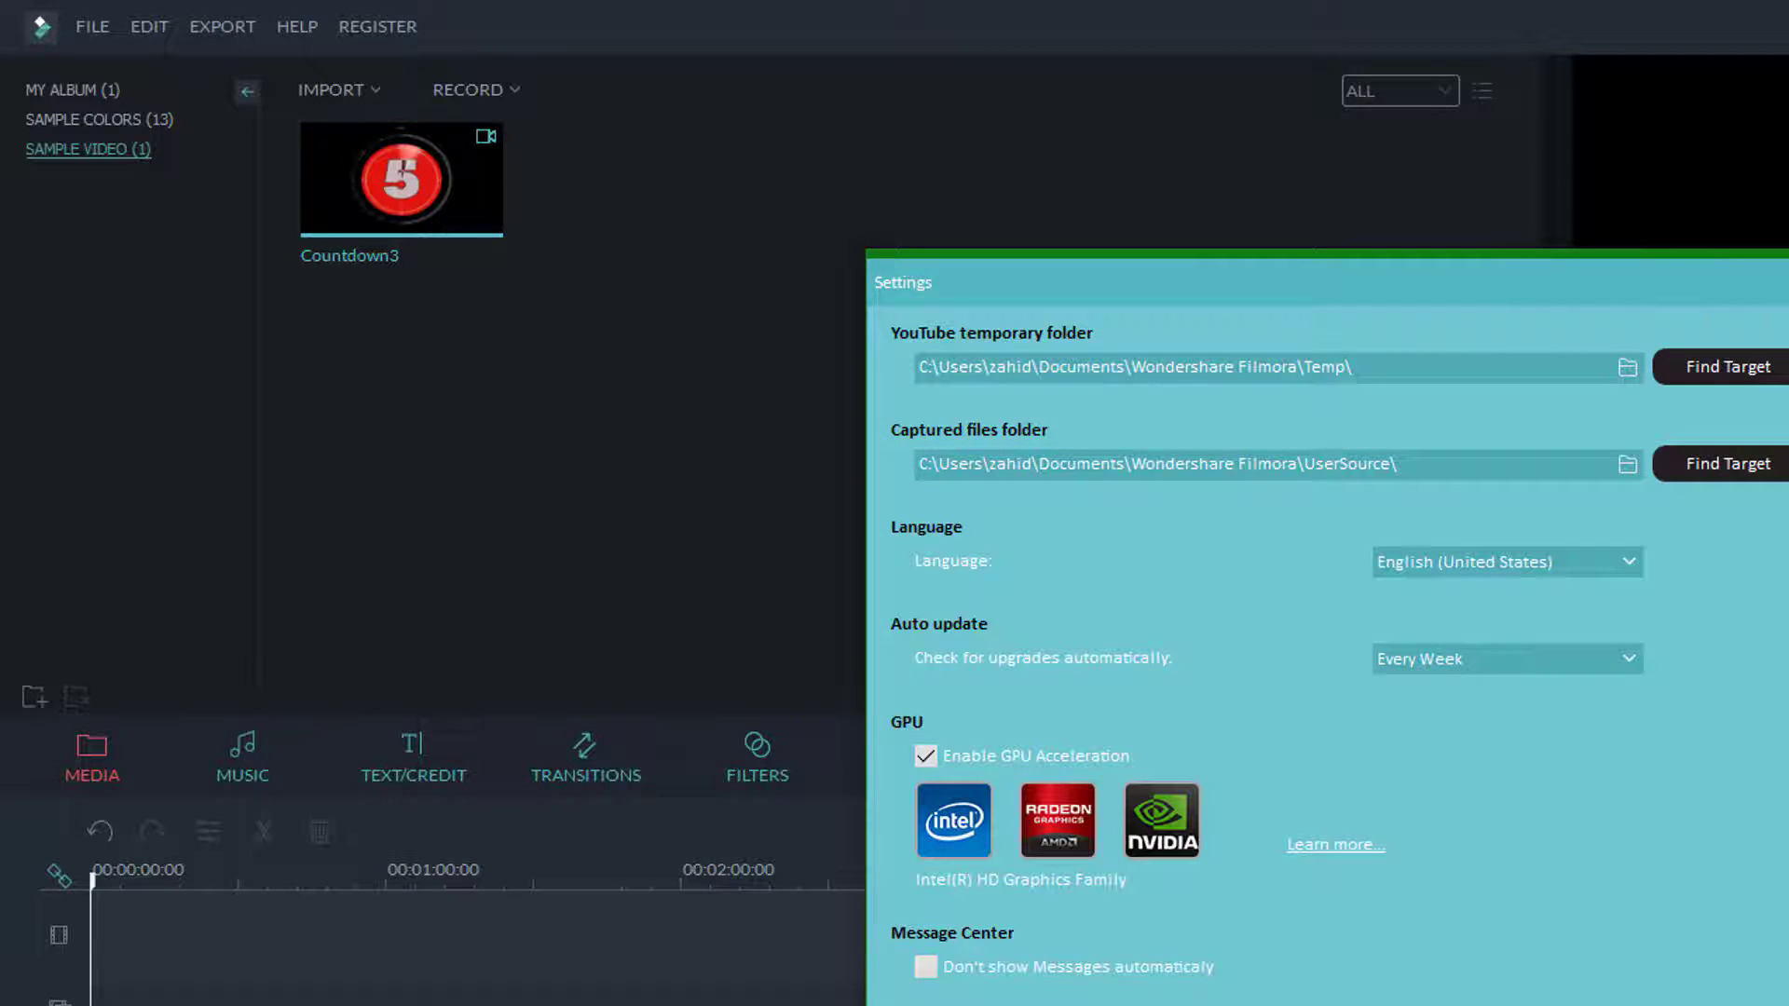
click(1019, 996)
Review the editing and video export commands, and try to export the empty project.
click(92, 35)
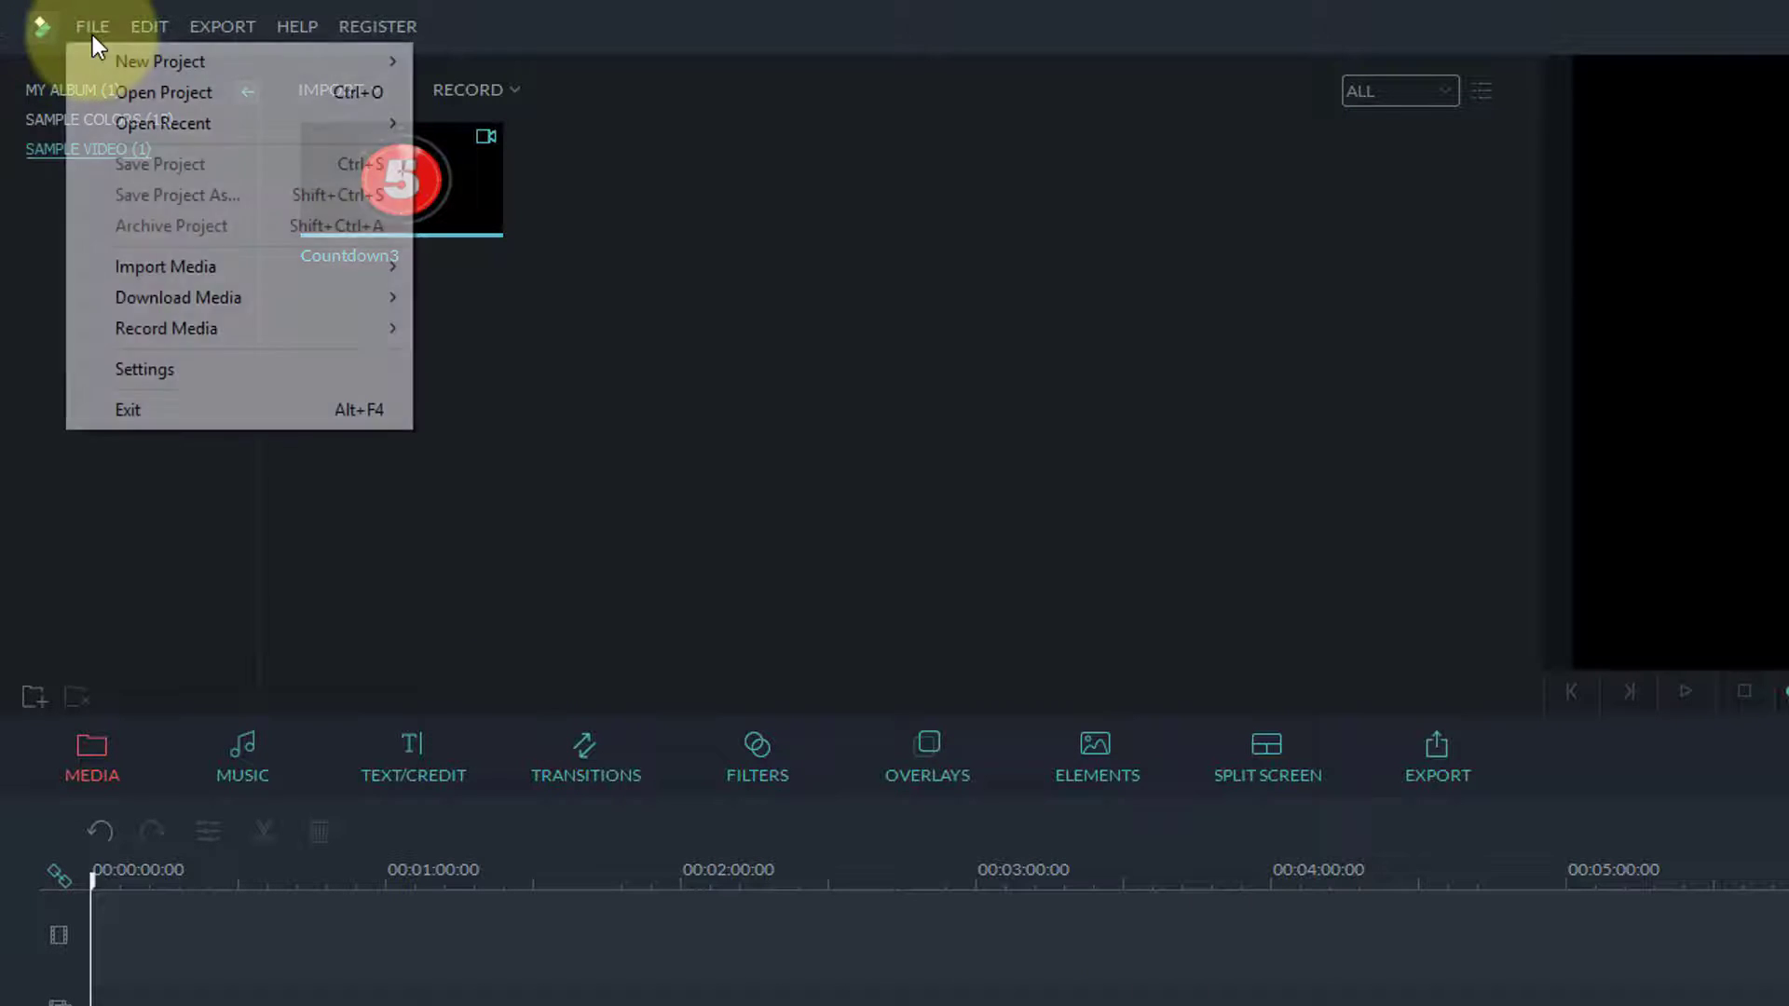
click(154, 26)
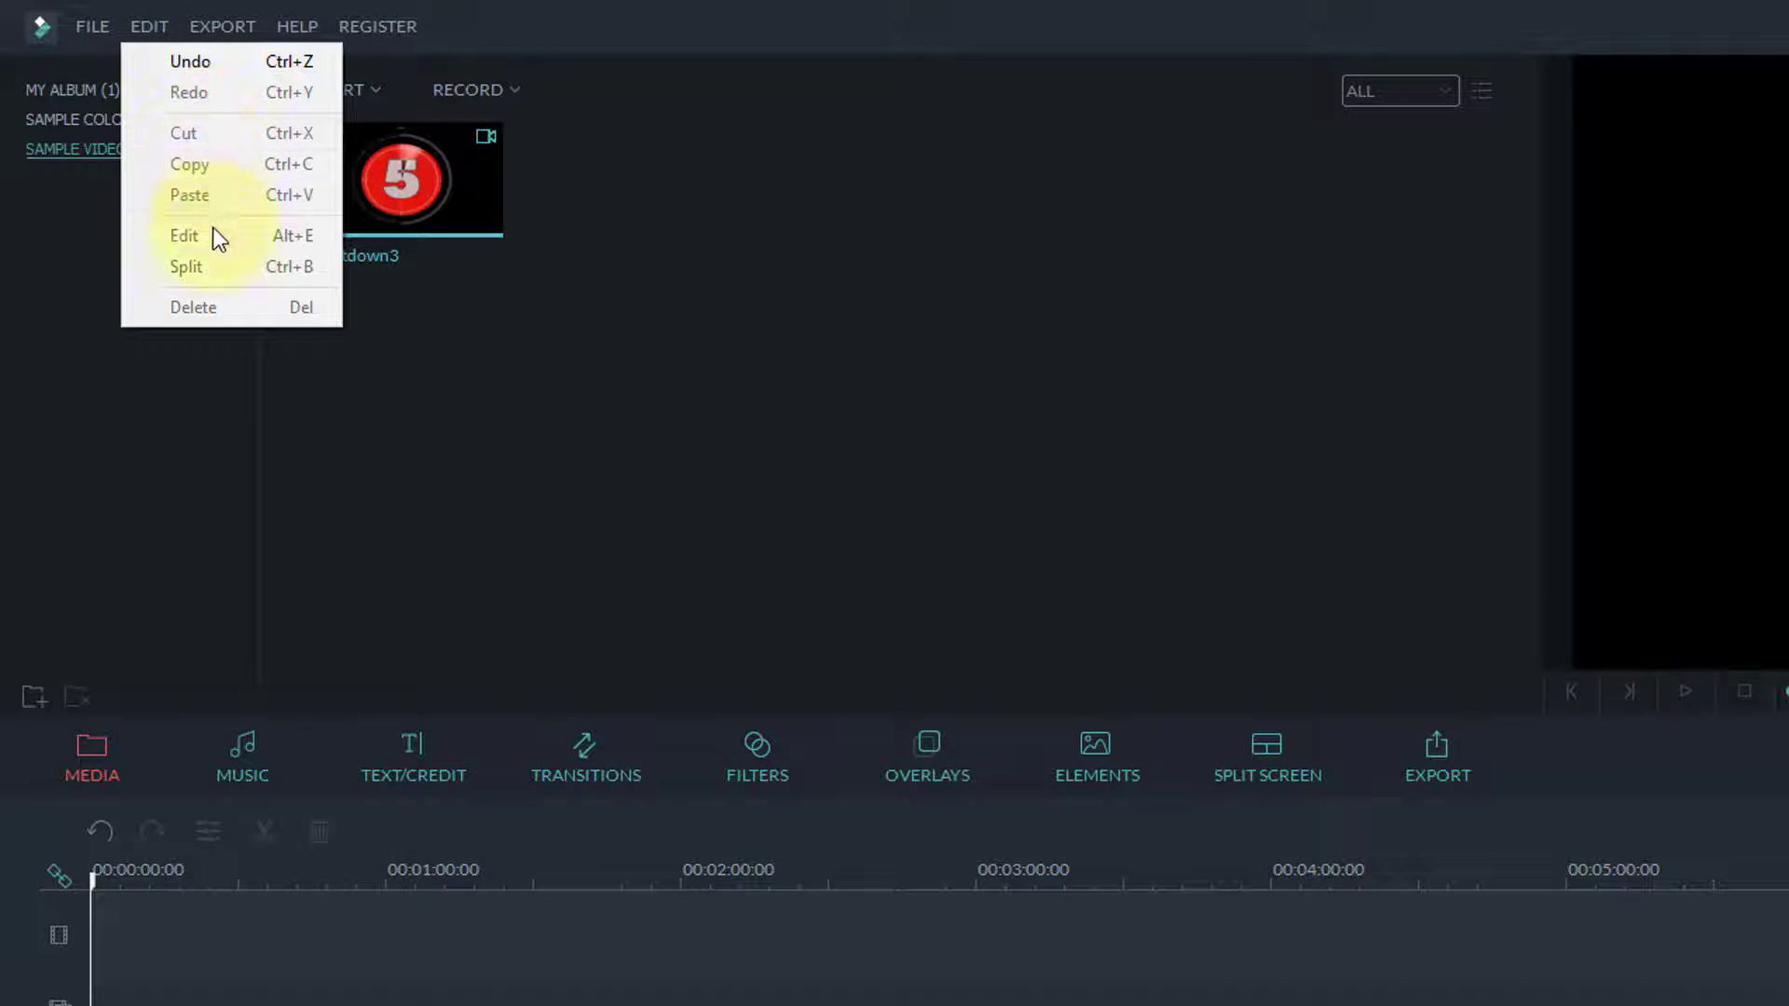
click(222, 26)
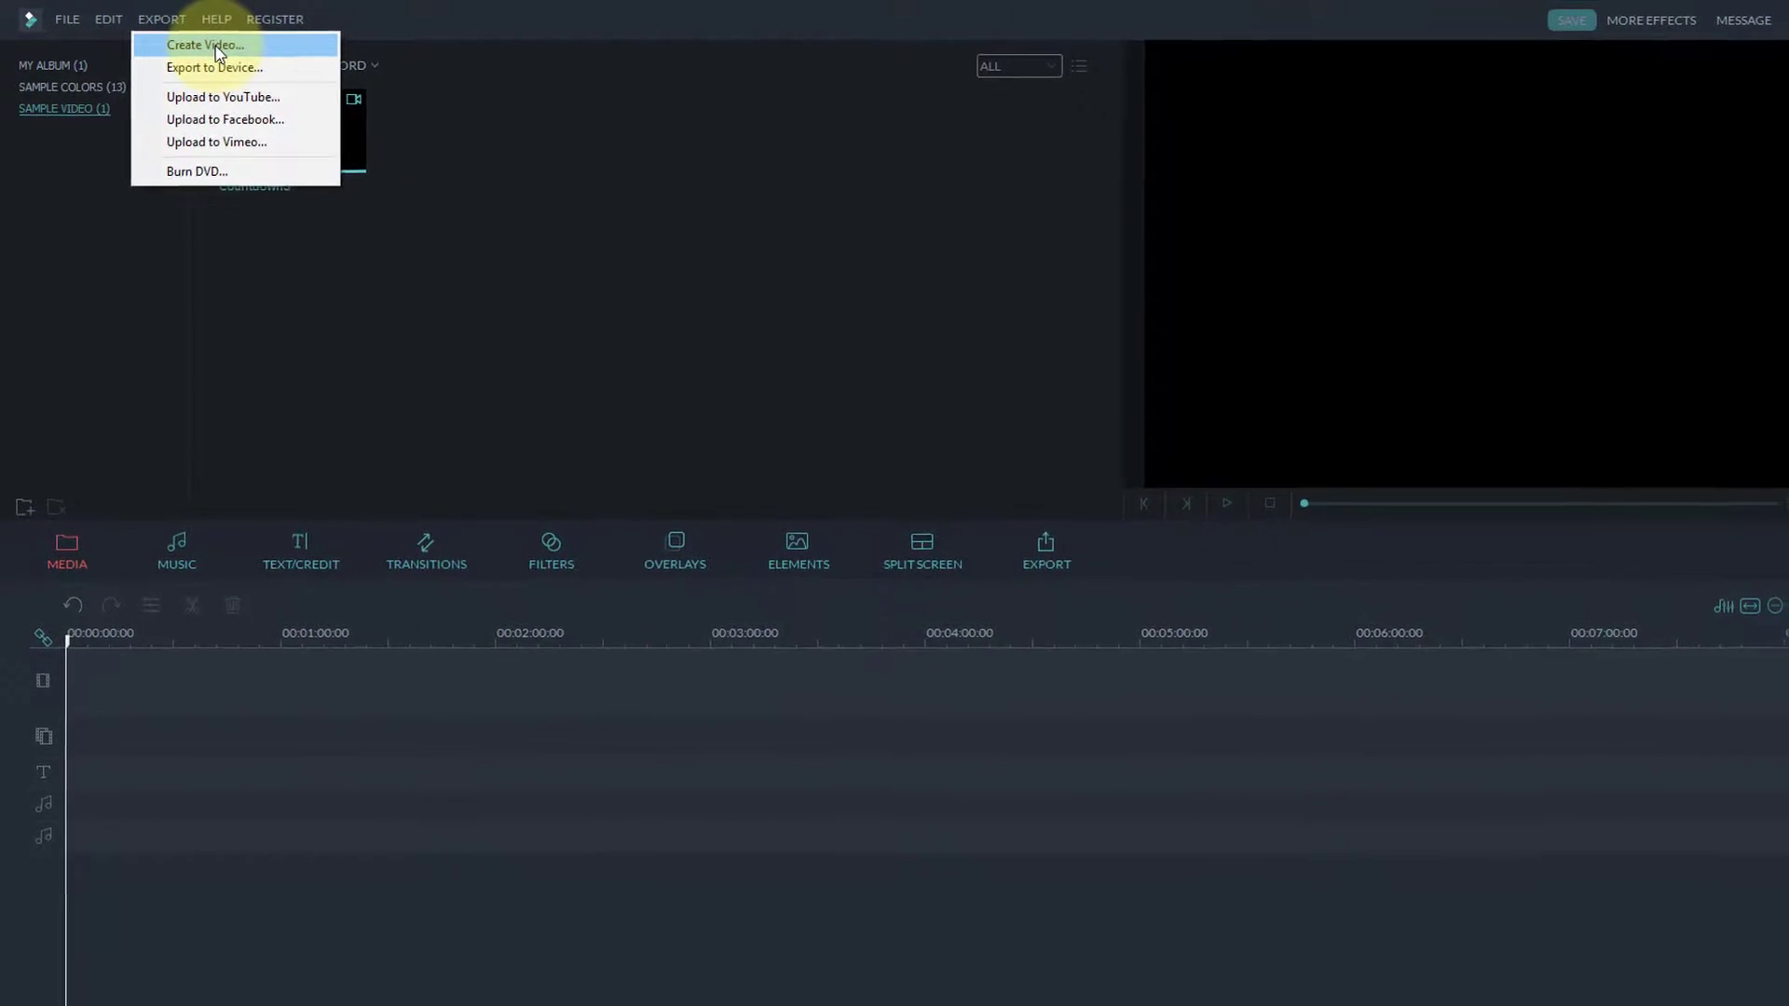
click(1025, 546)
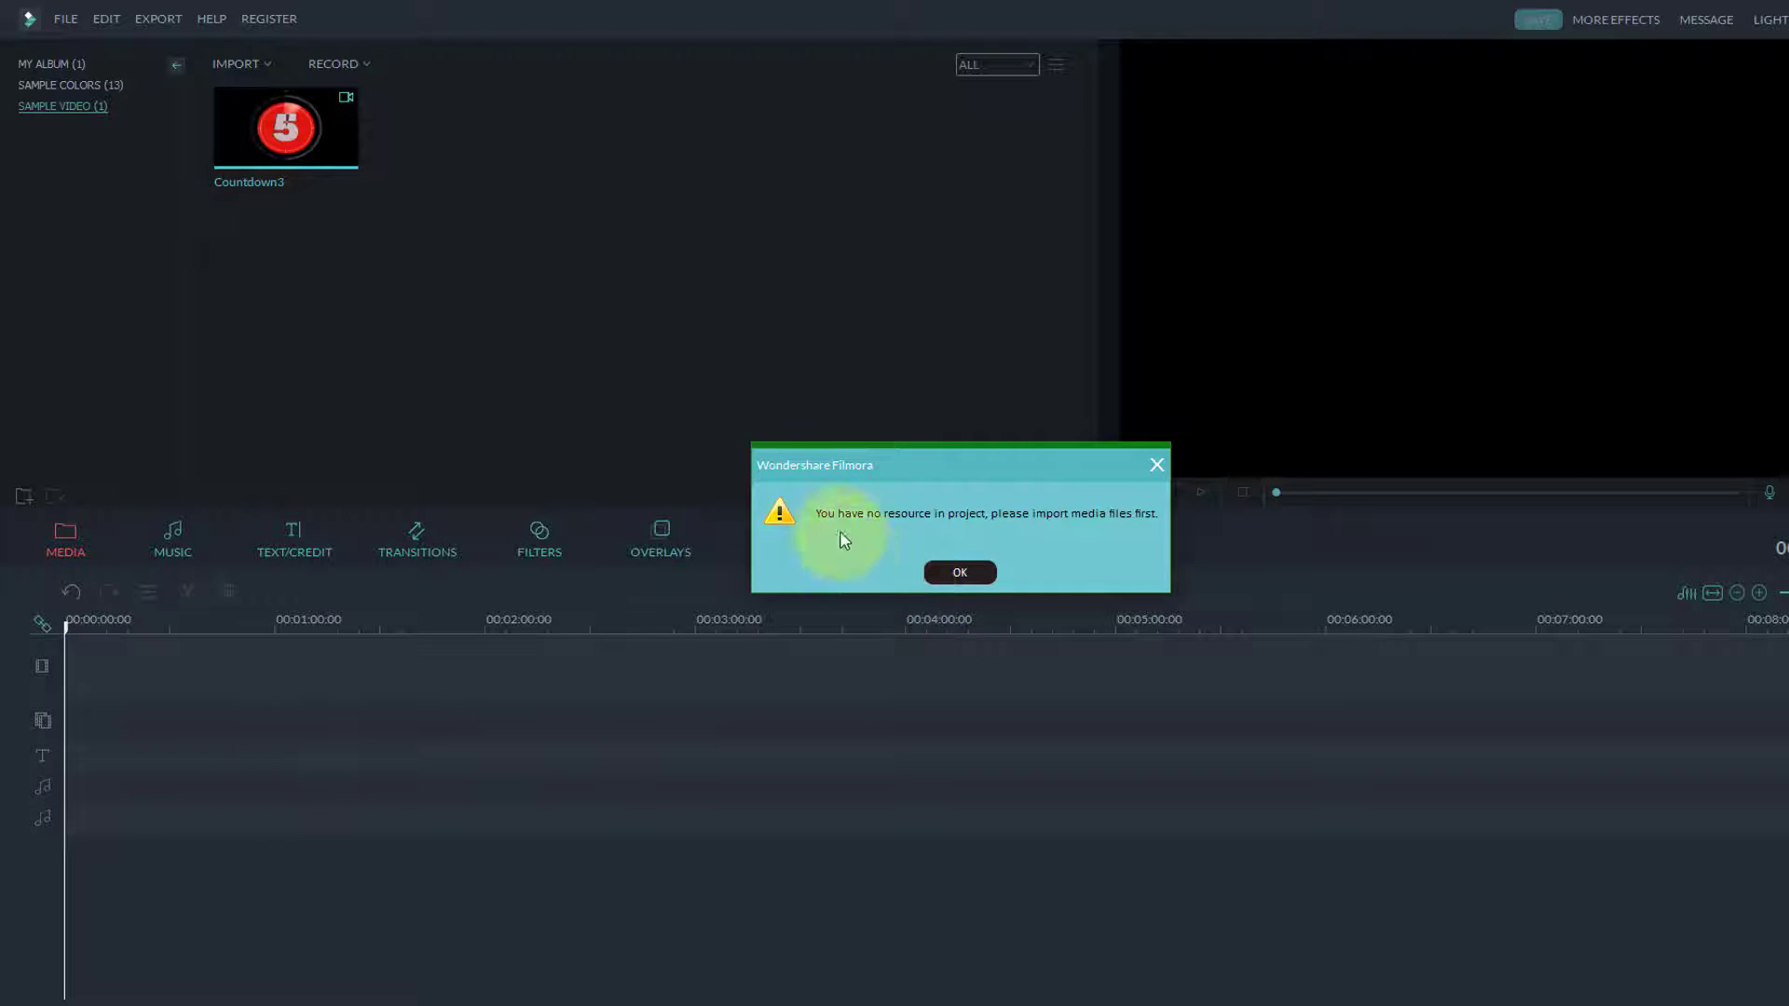
click(960, 572)
Review the help resources and the registration options.
click(210, 19)
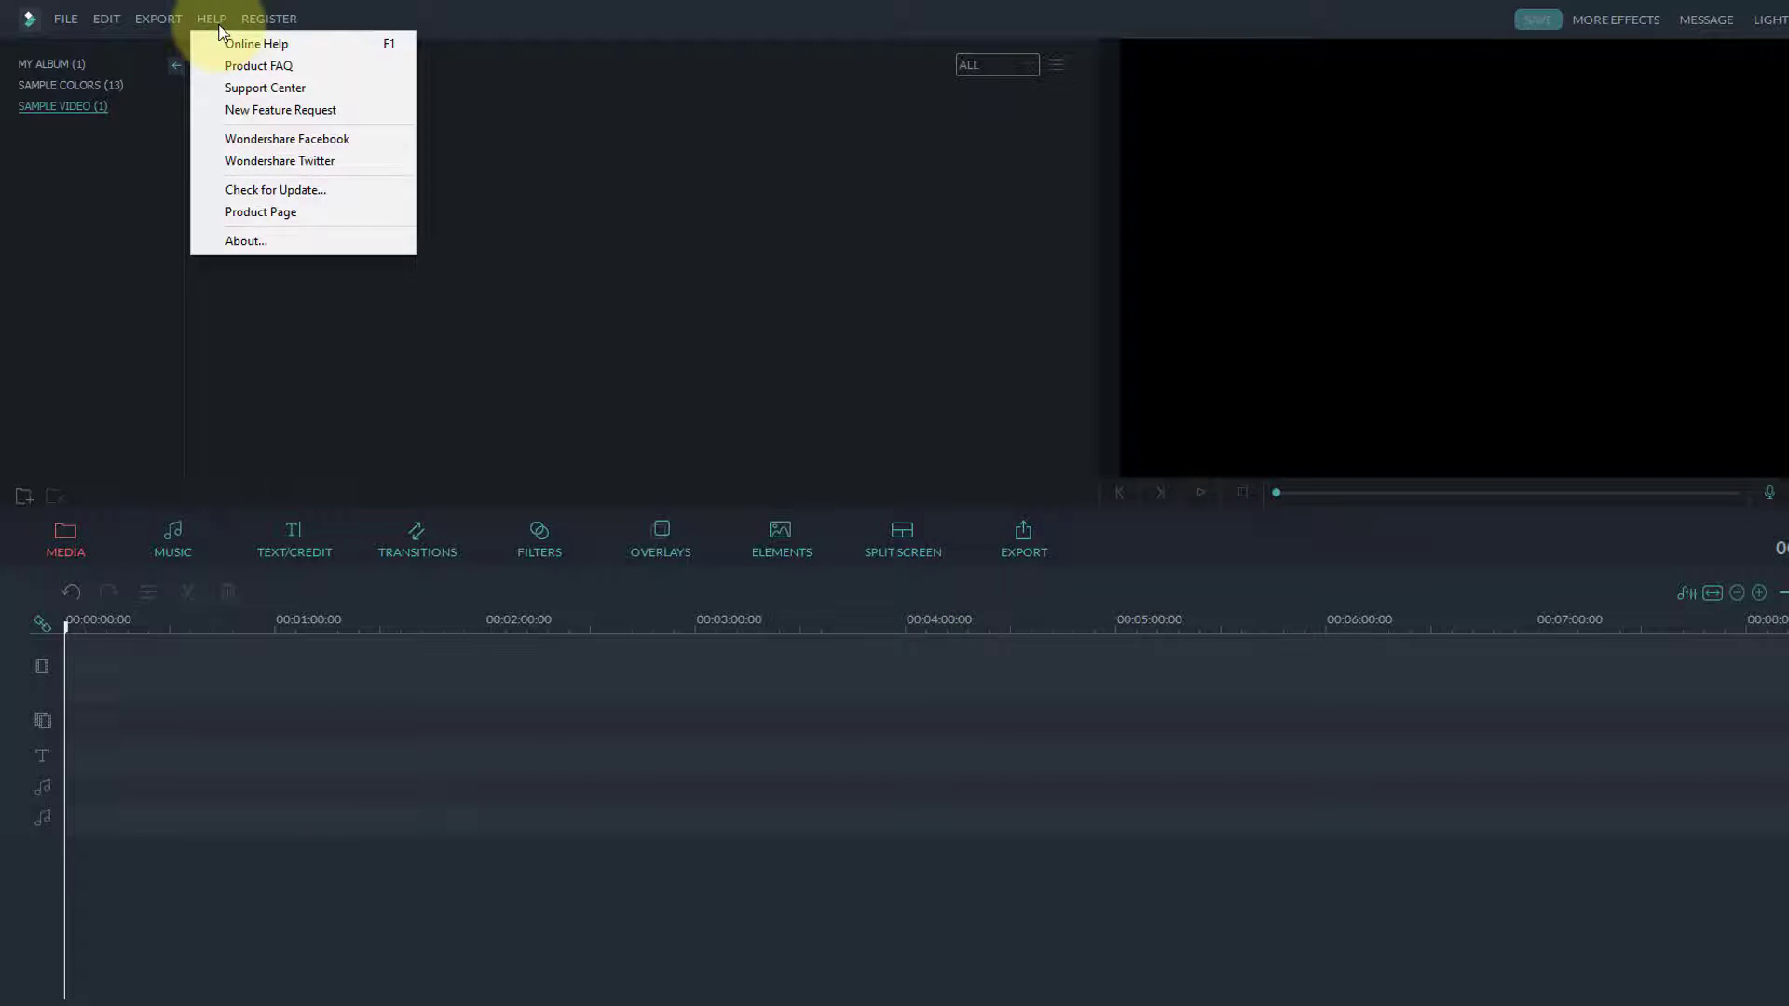
mouse_move(258, 32)
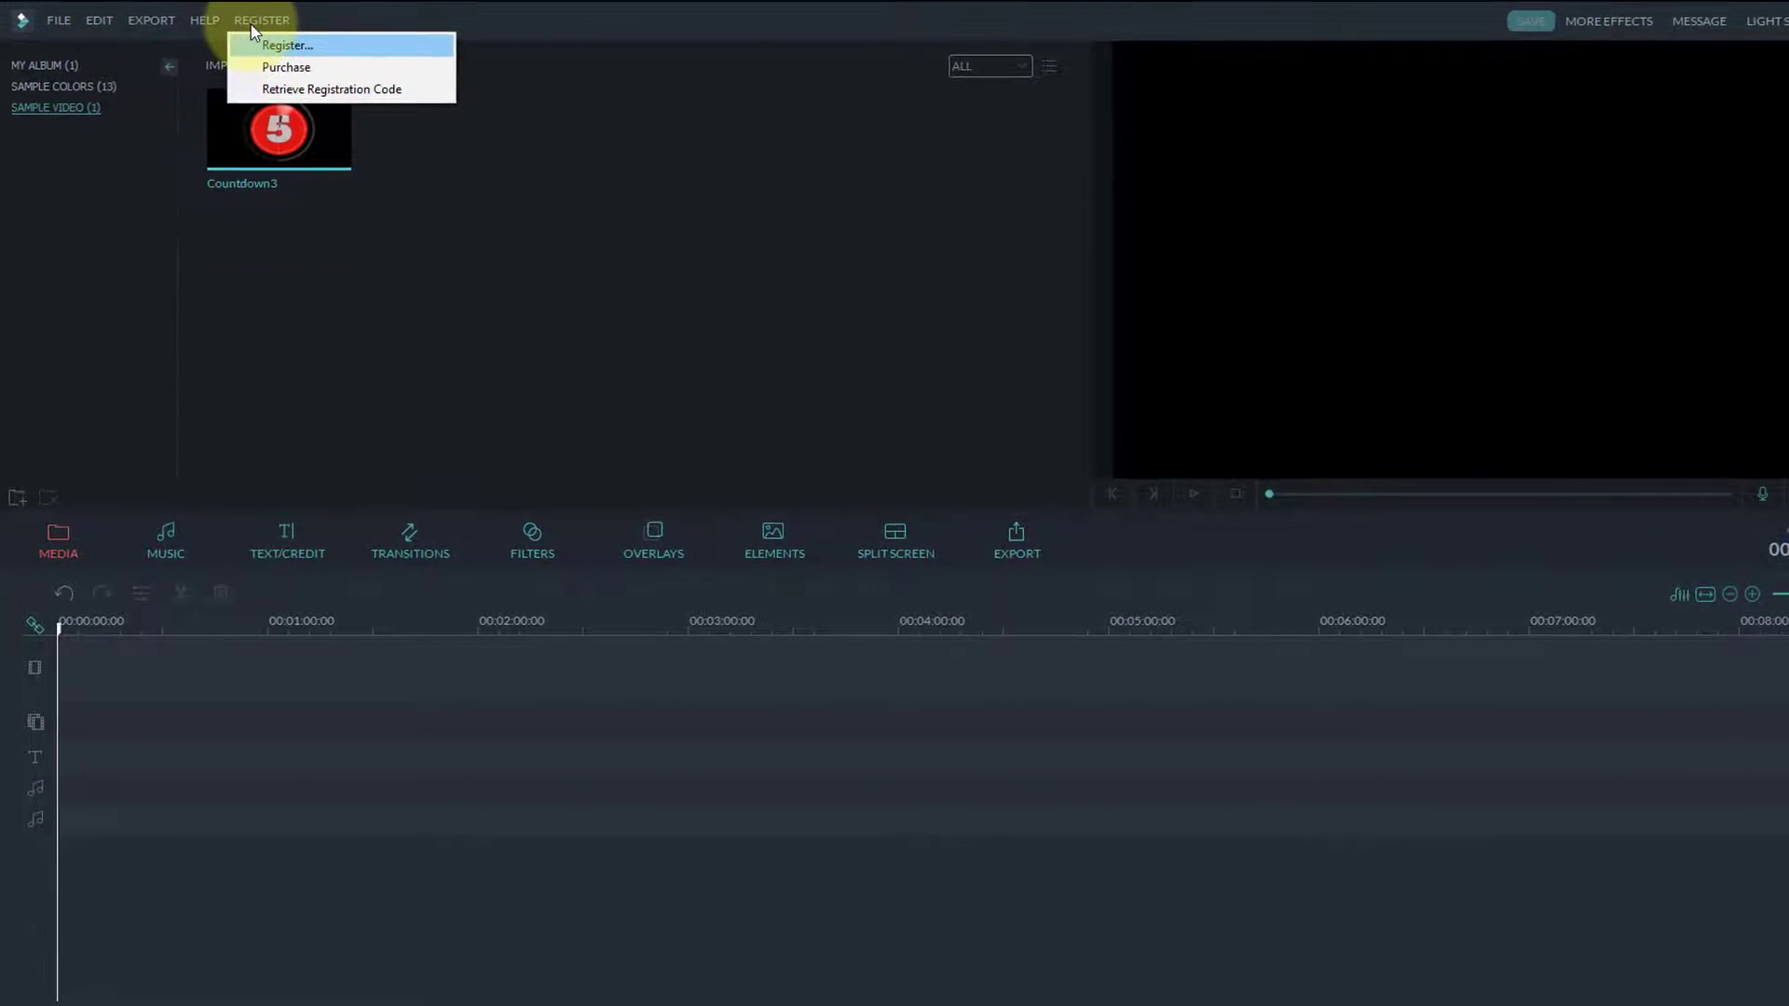
click(1369, 24)
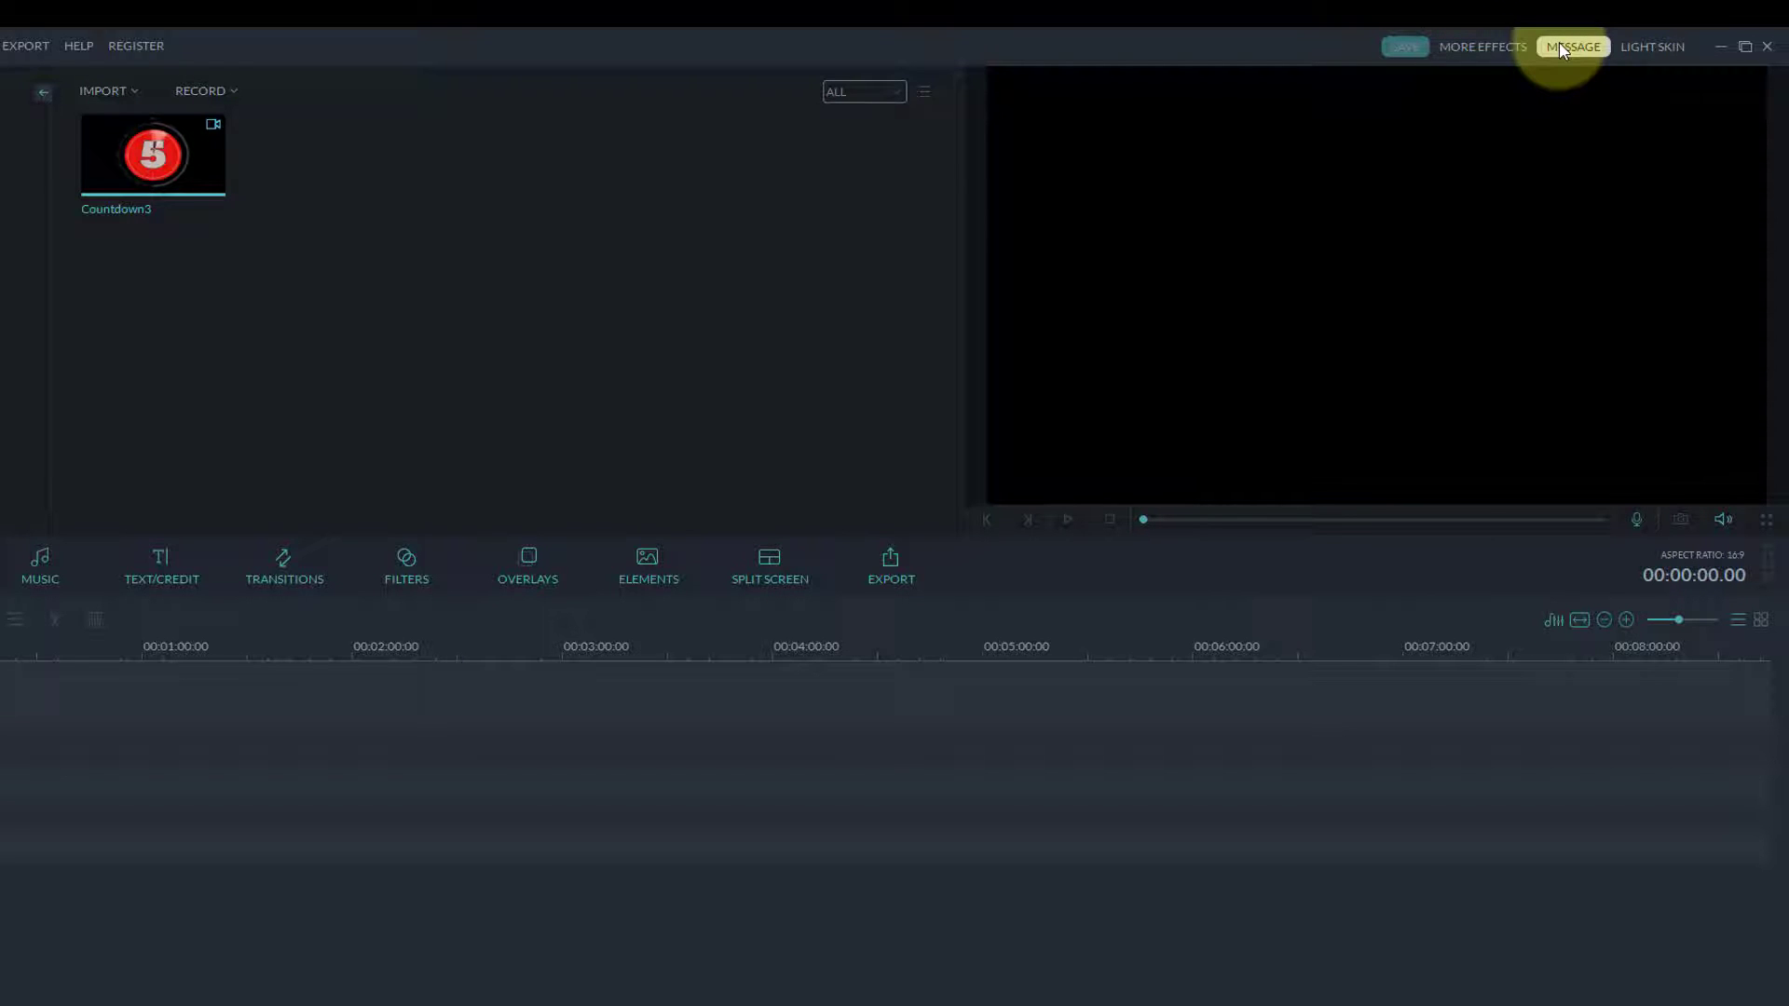
Switch the interface to the light skin and back to the dark skin.
click(1663, 56)
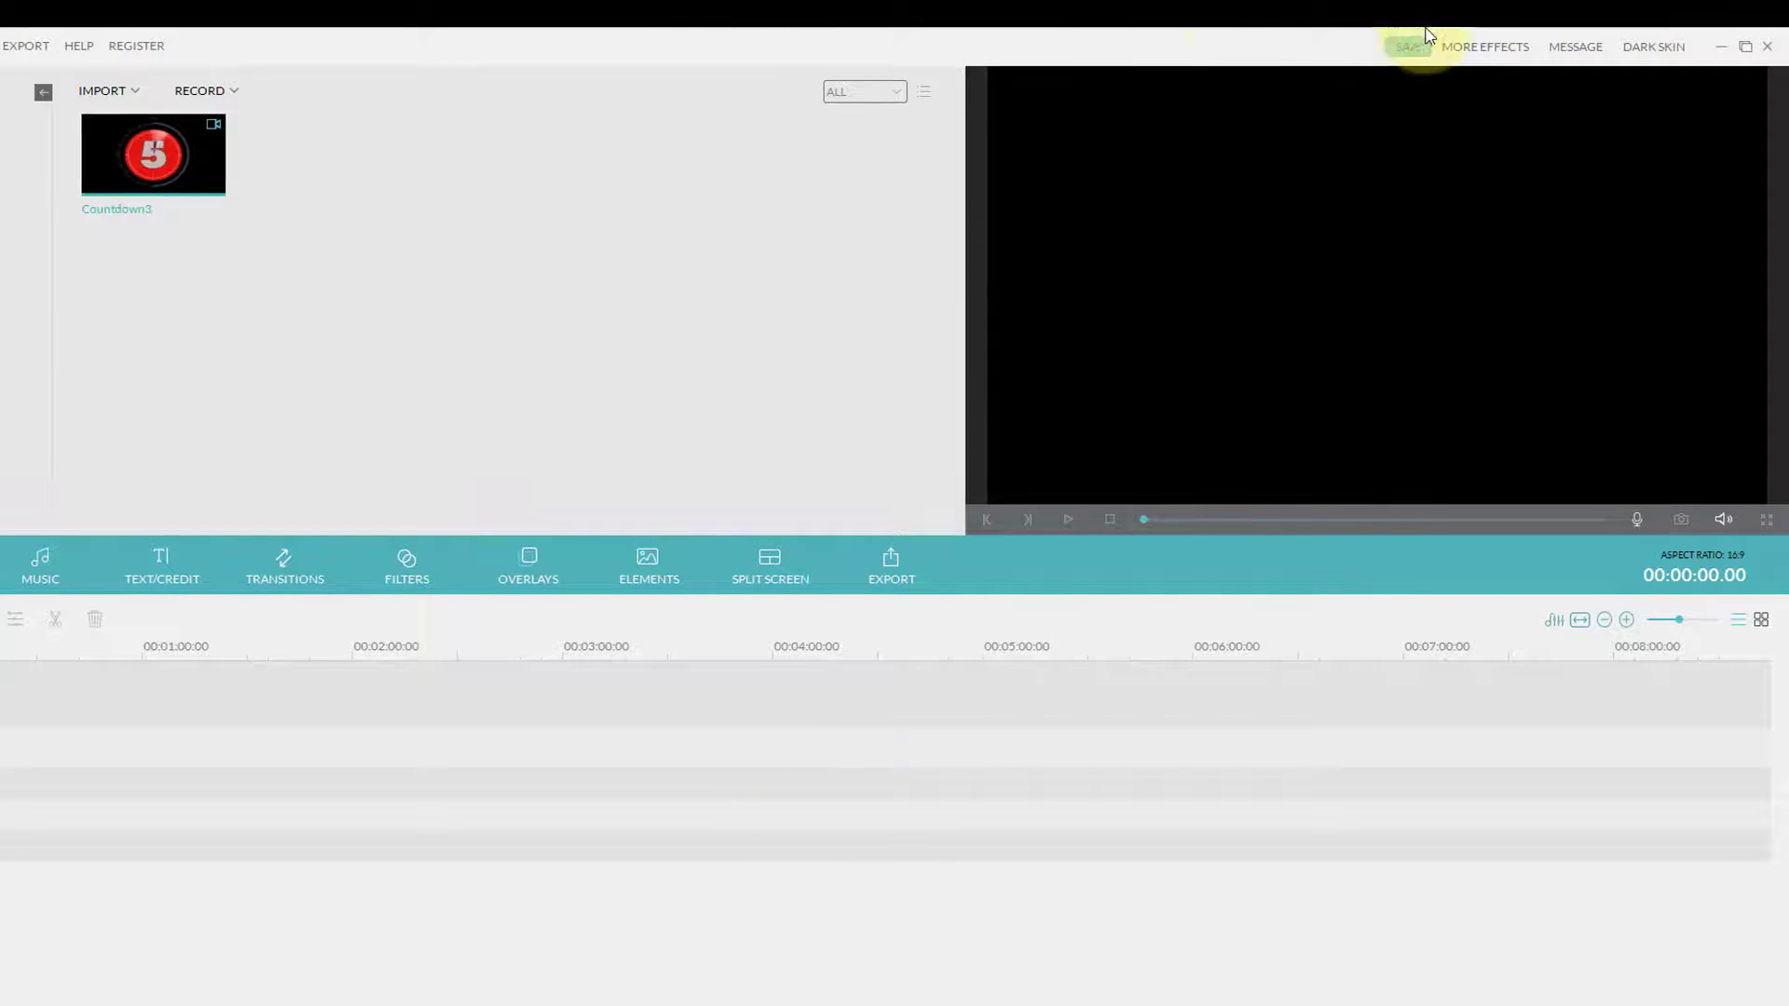
click(1653, 46)
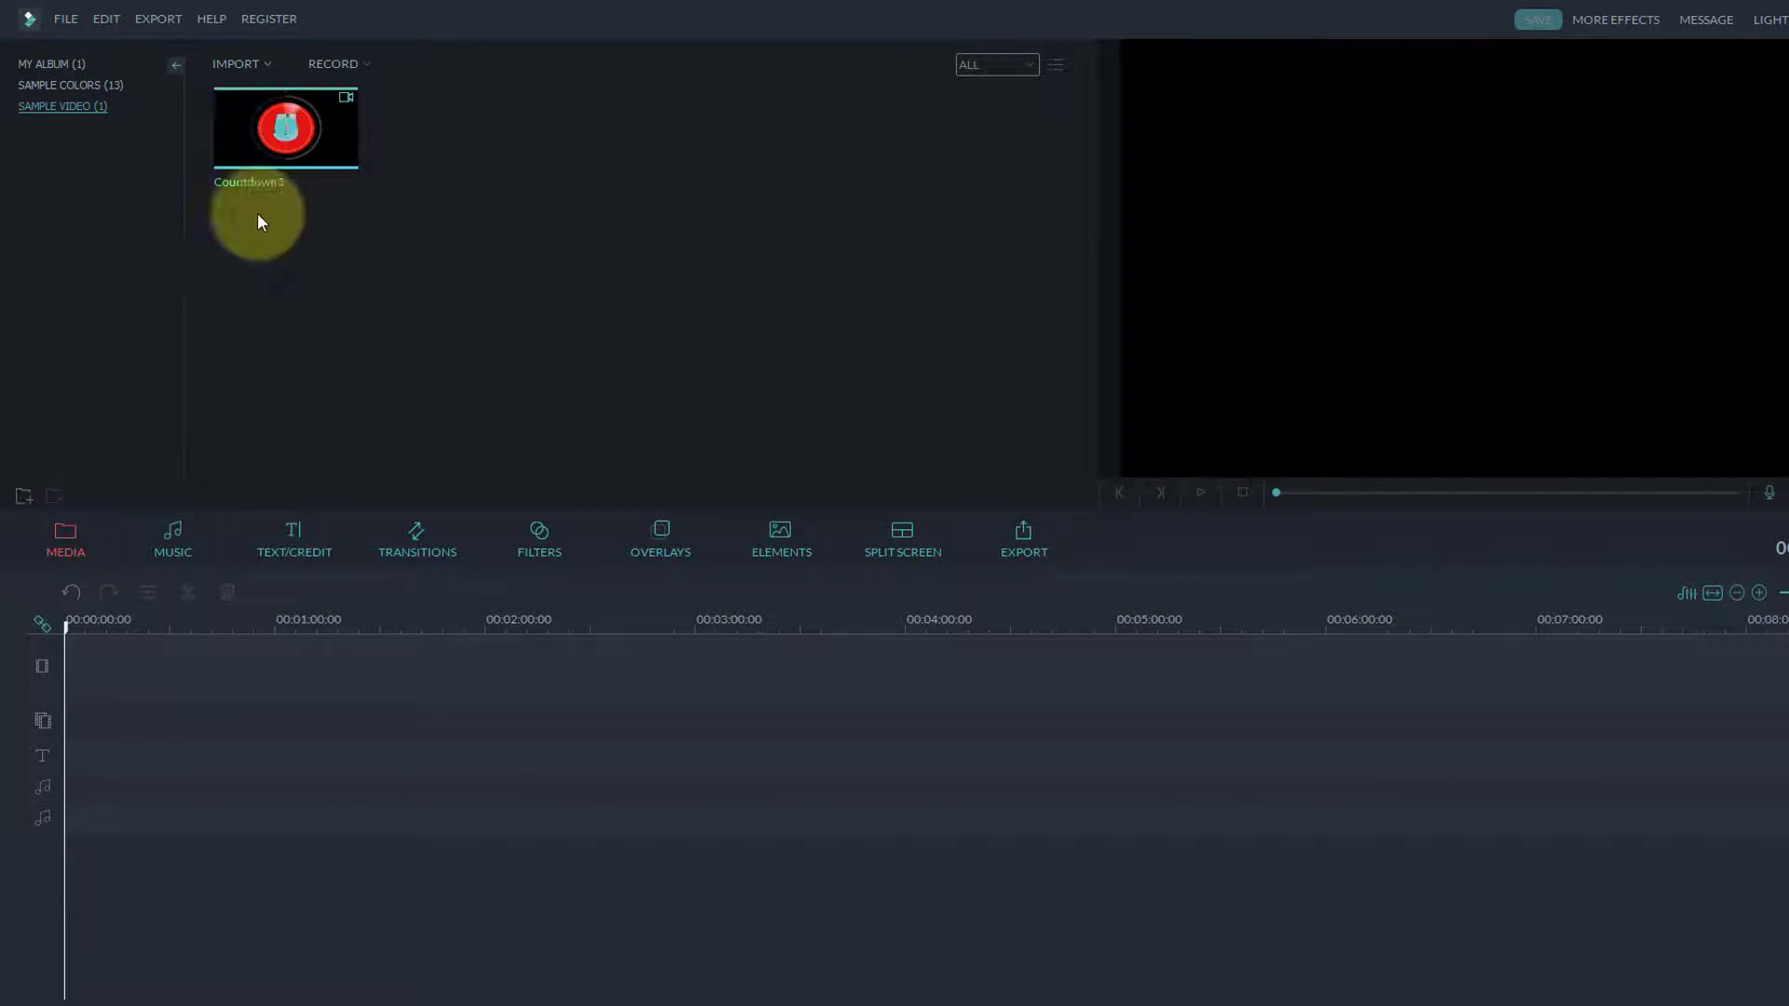
Browse the full music library and its Rock category.
click(170, 548)
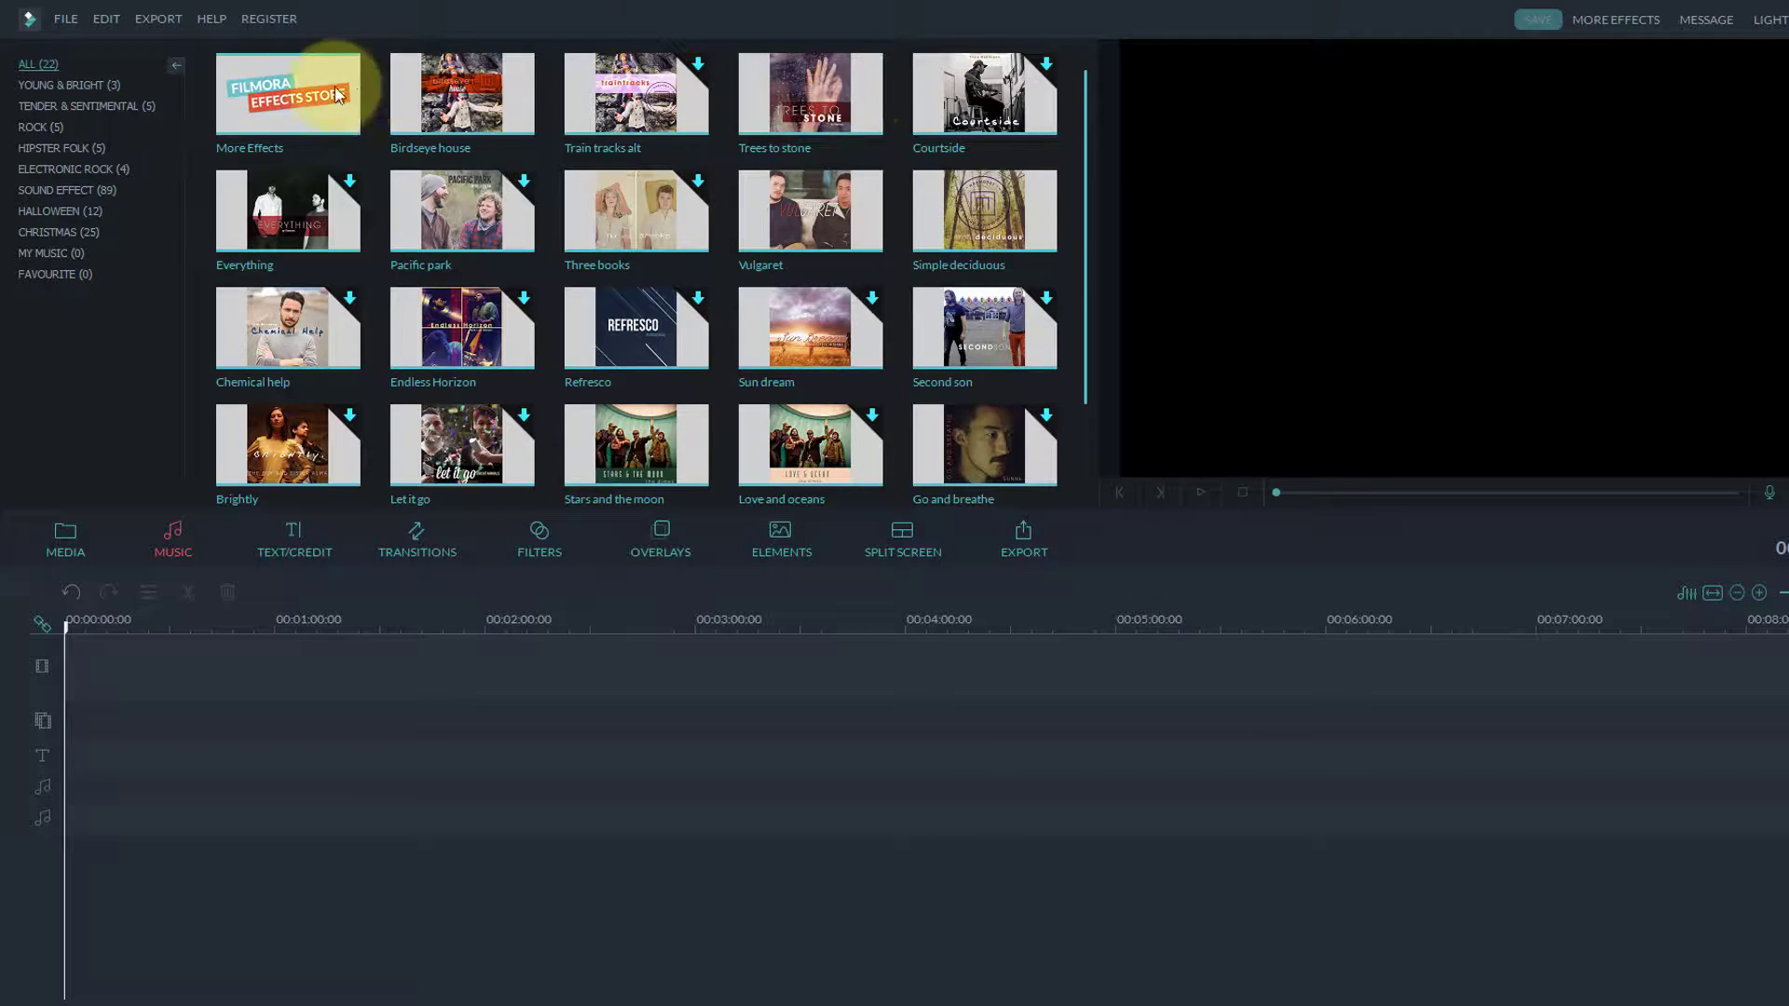
scroll(559, 196, down, 2)
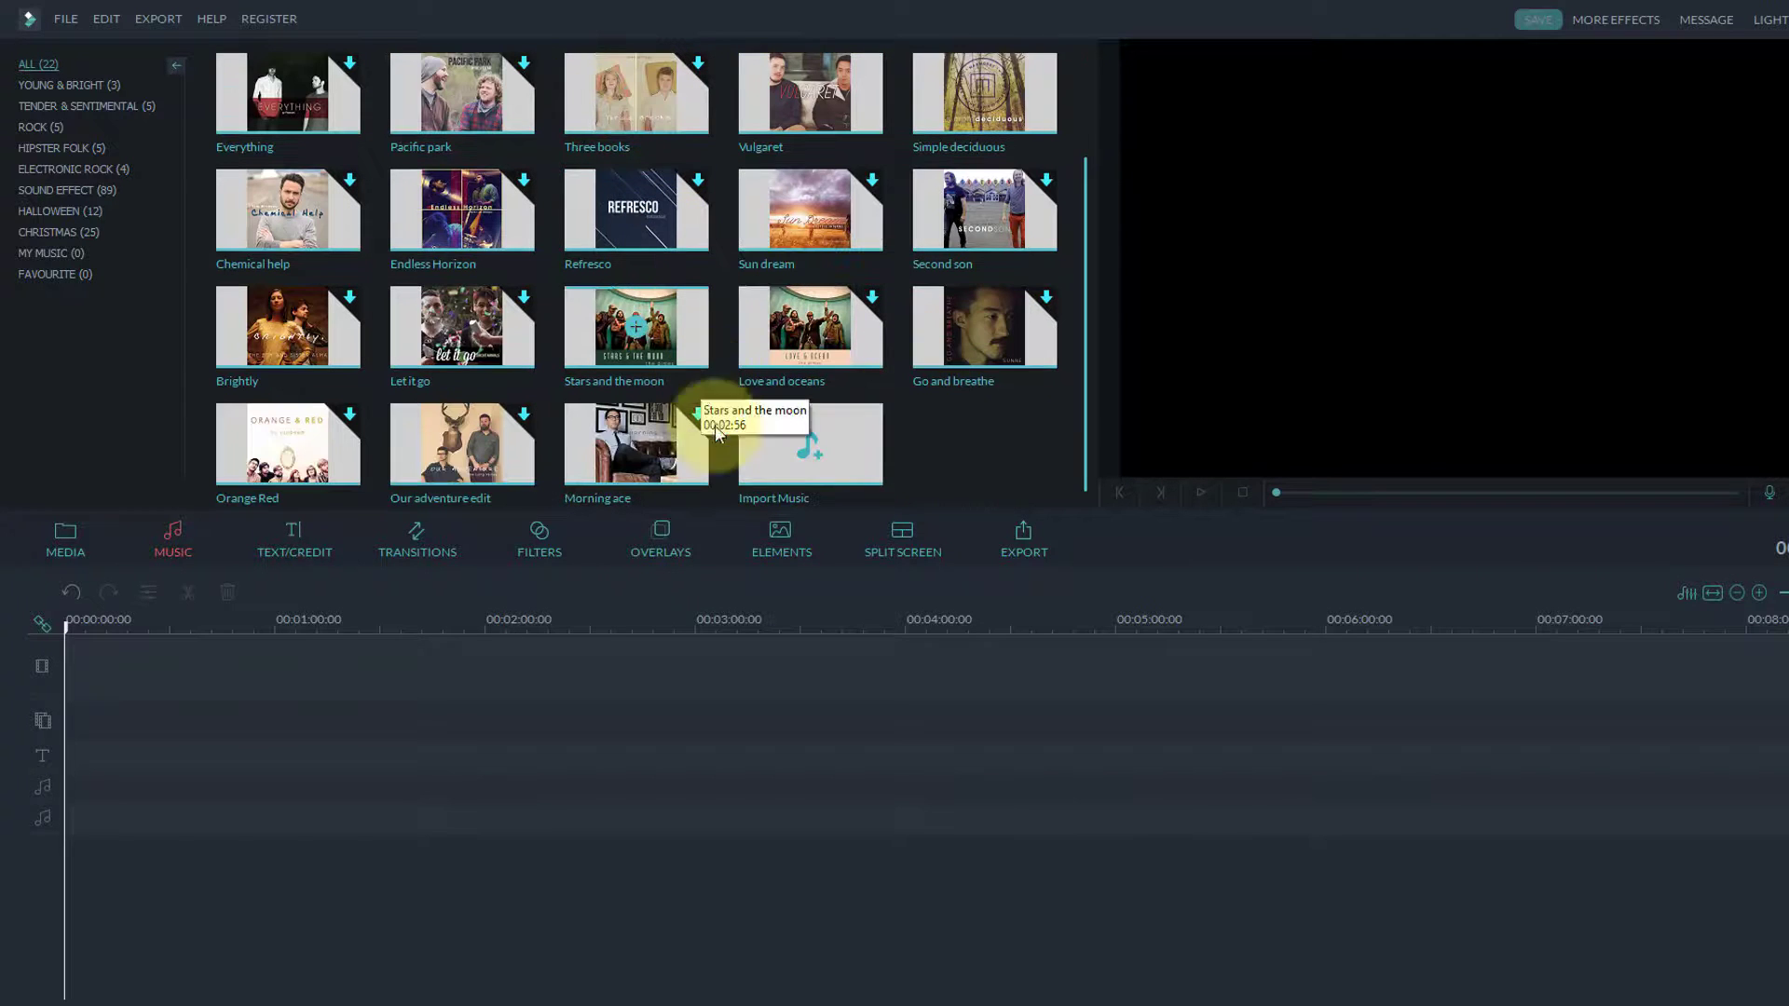
scroll(494, 261, up, 2)
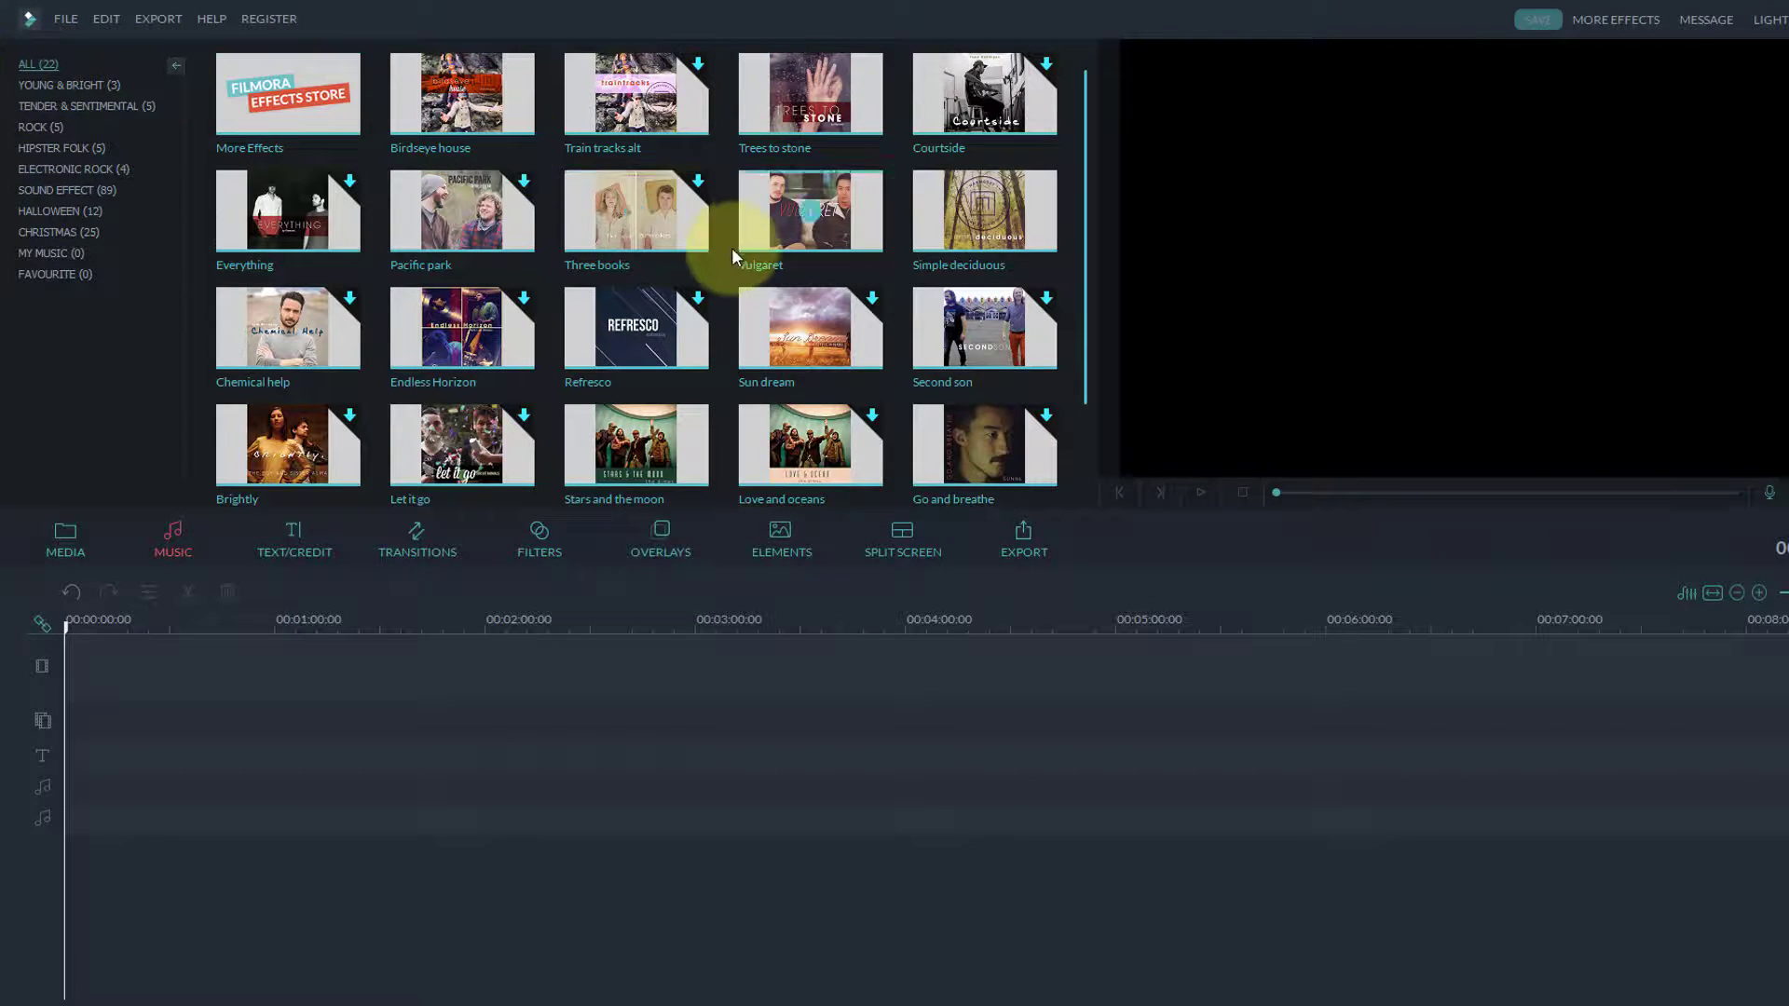
scroll(628, 280, down, 2)
scroll(709, 340, up, 2)
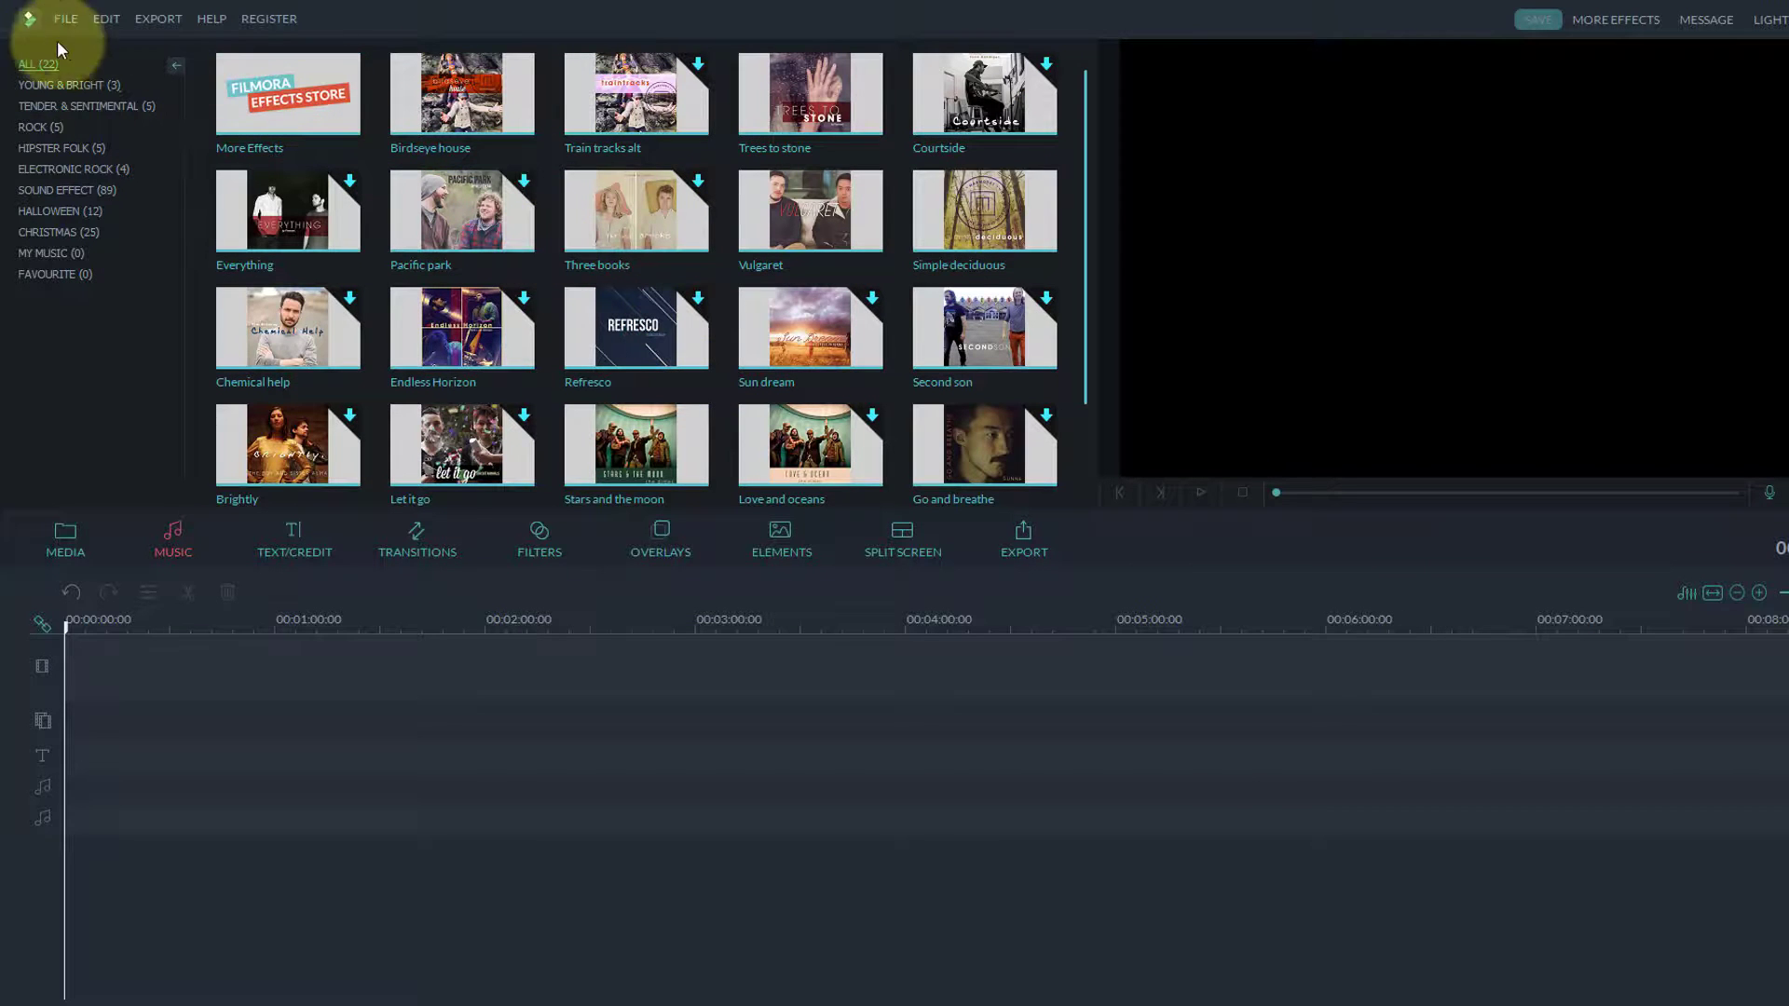
click(20, 129)
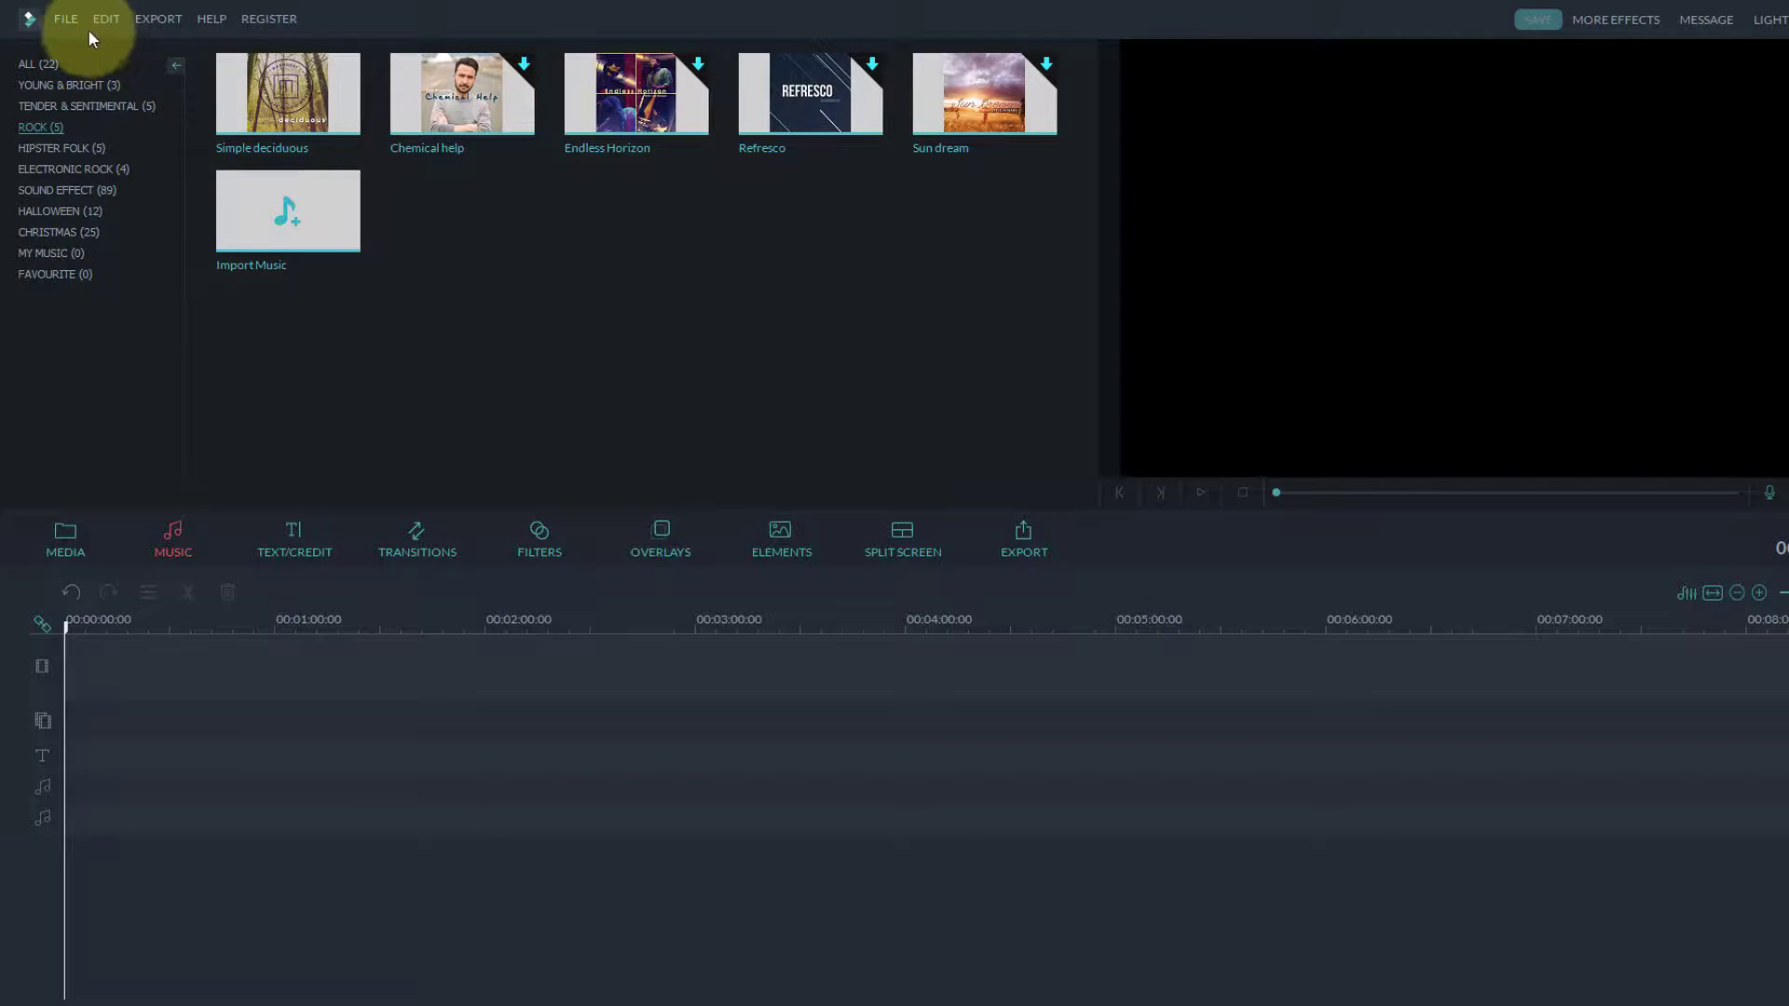
click(42, 62)
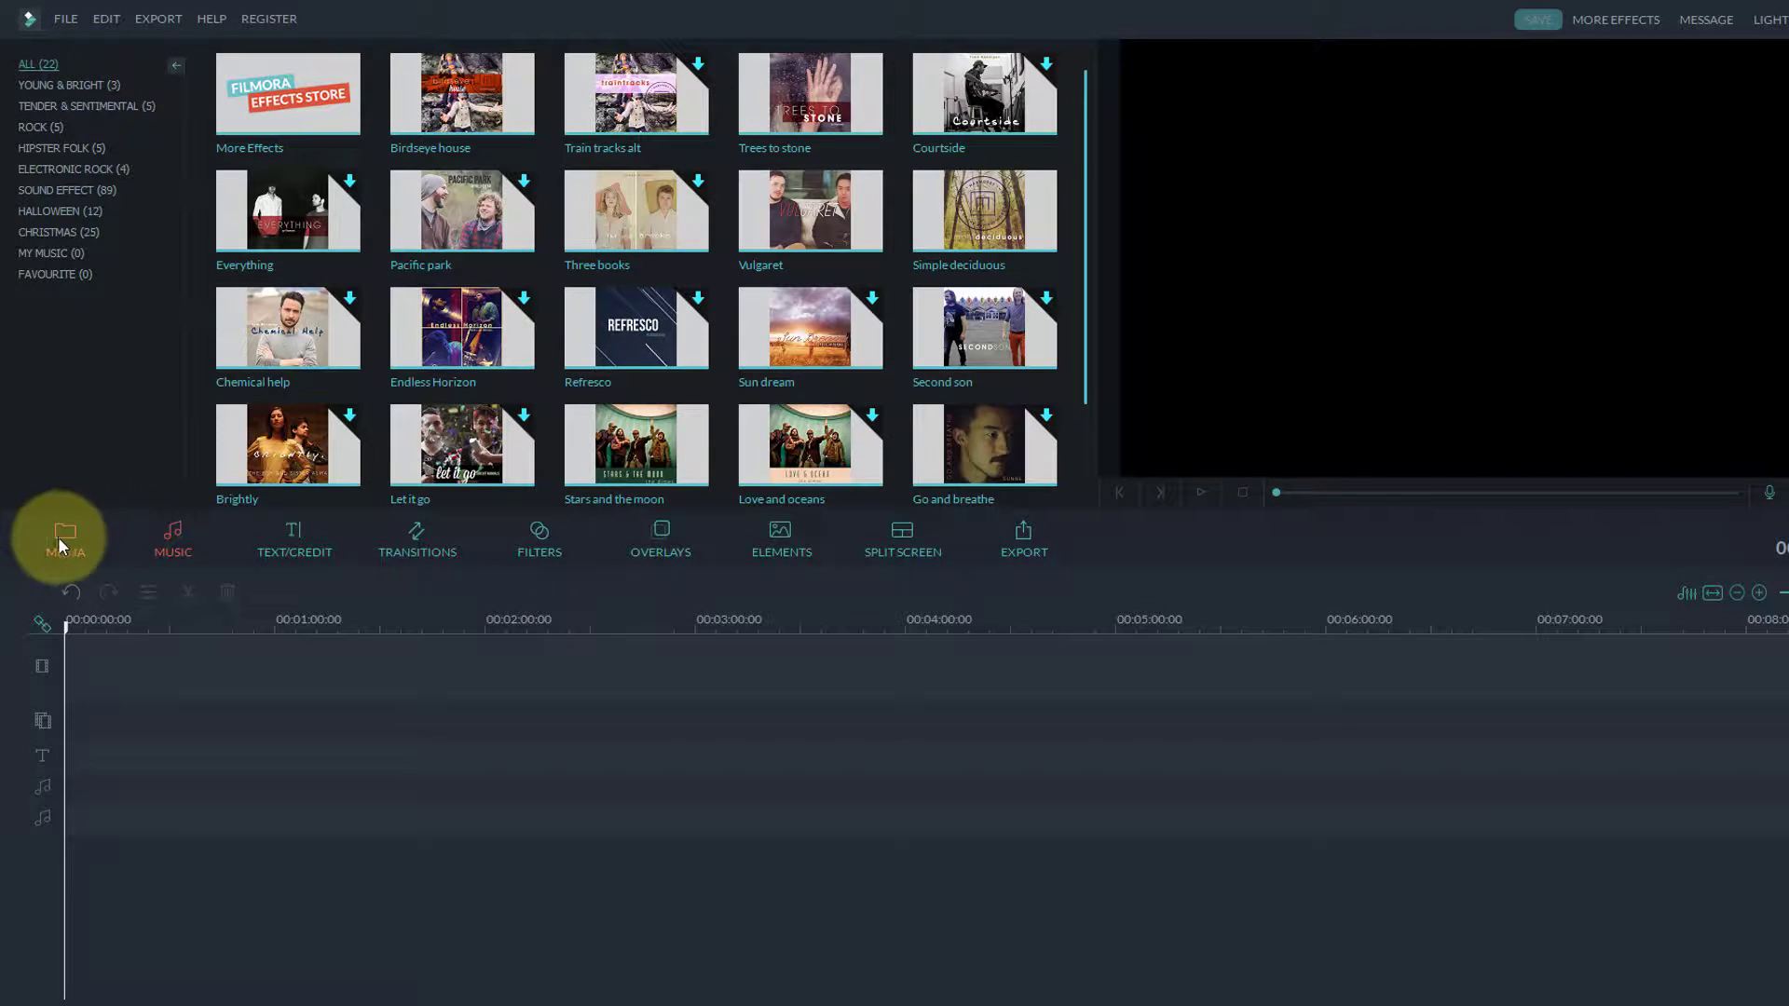
Browse the text and credit templates and preview the Walking Dead Sub 2 title.
click(276, 539)
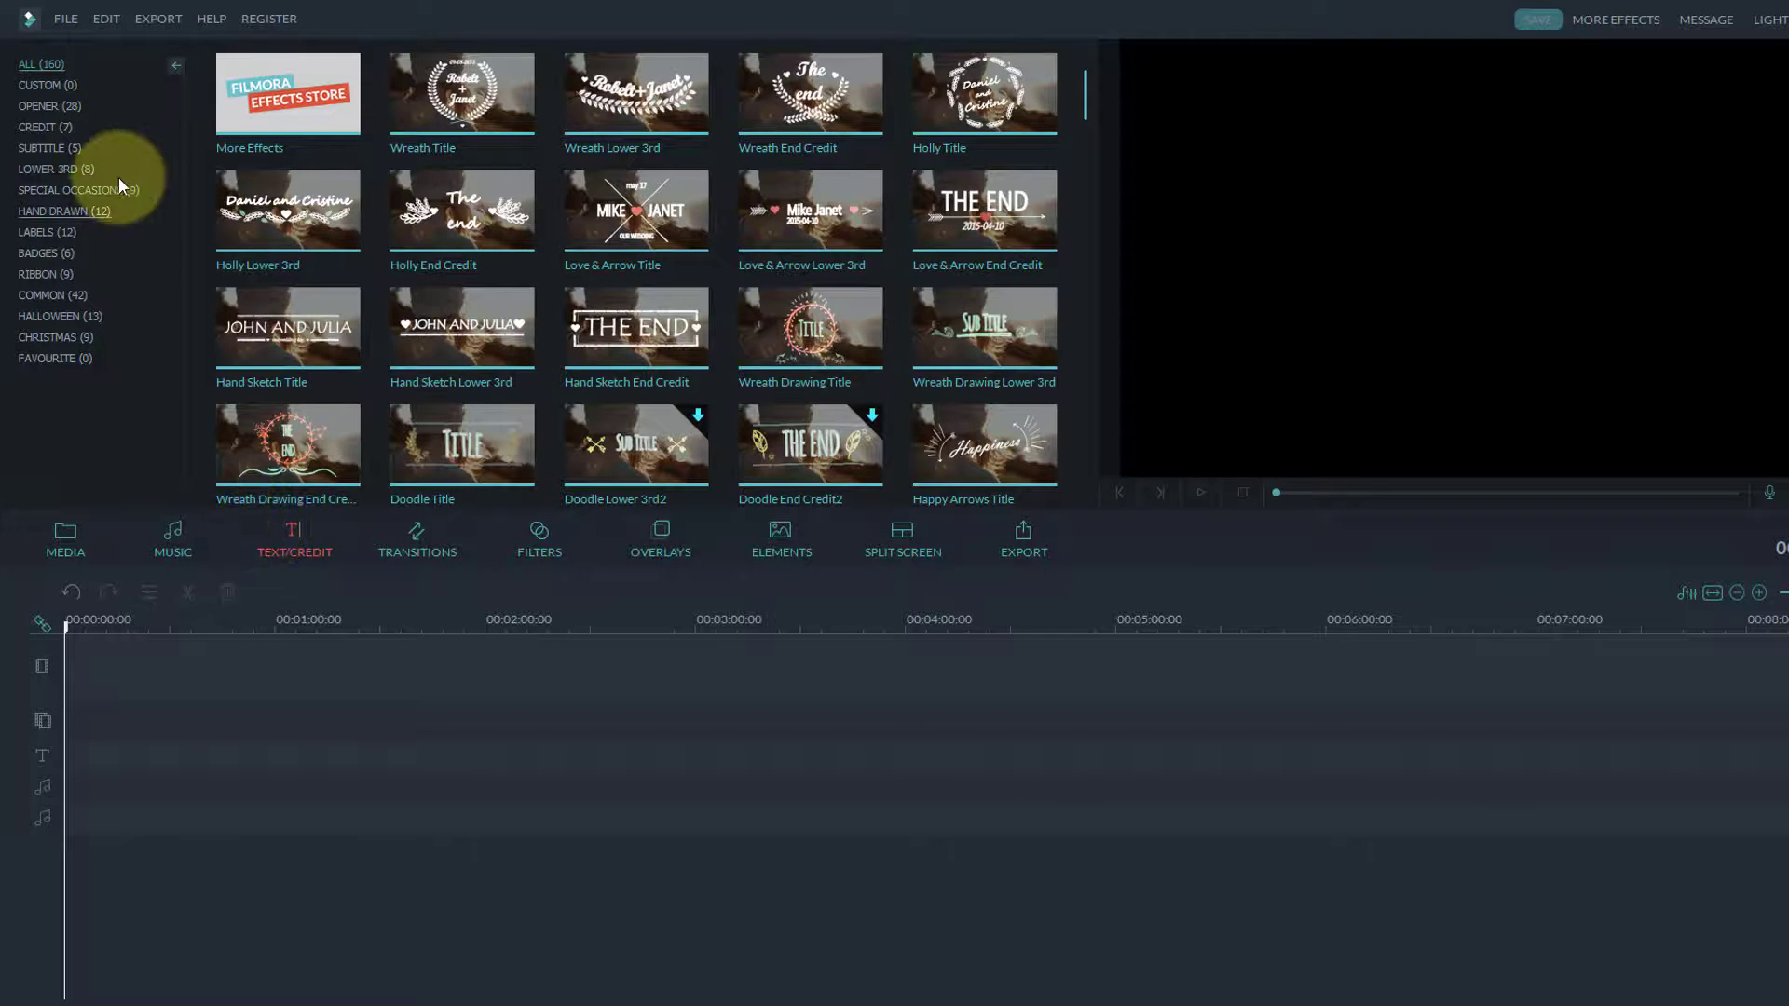
scroll(548, 170, down, 6)
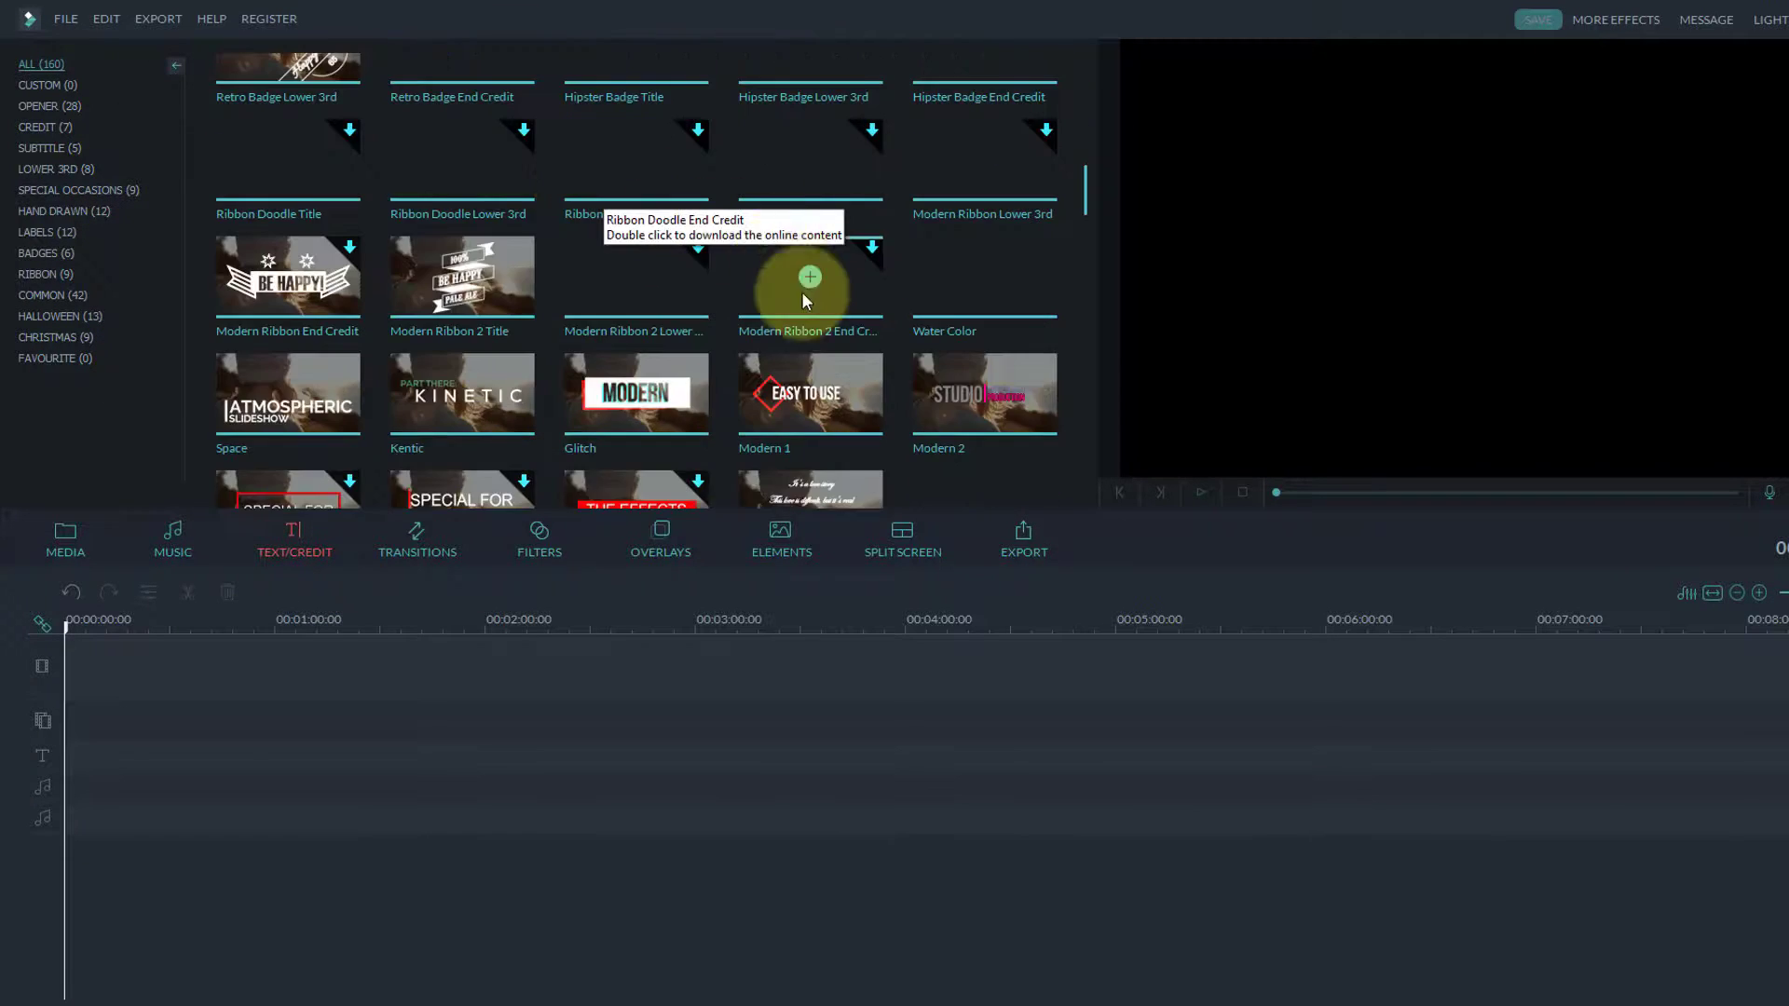
scroll(717, 299, down, 5)
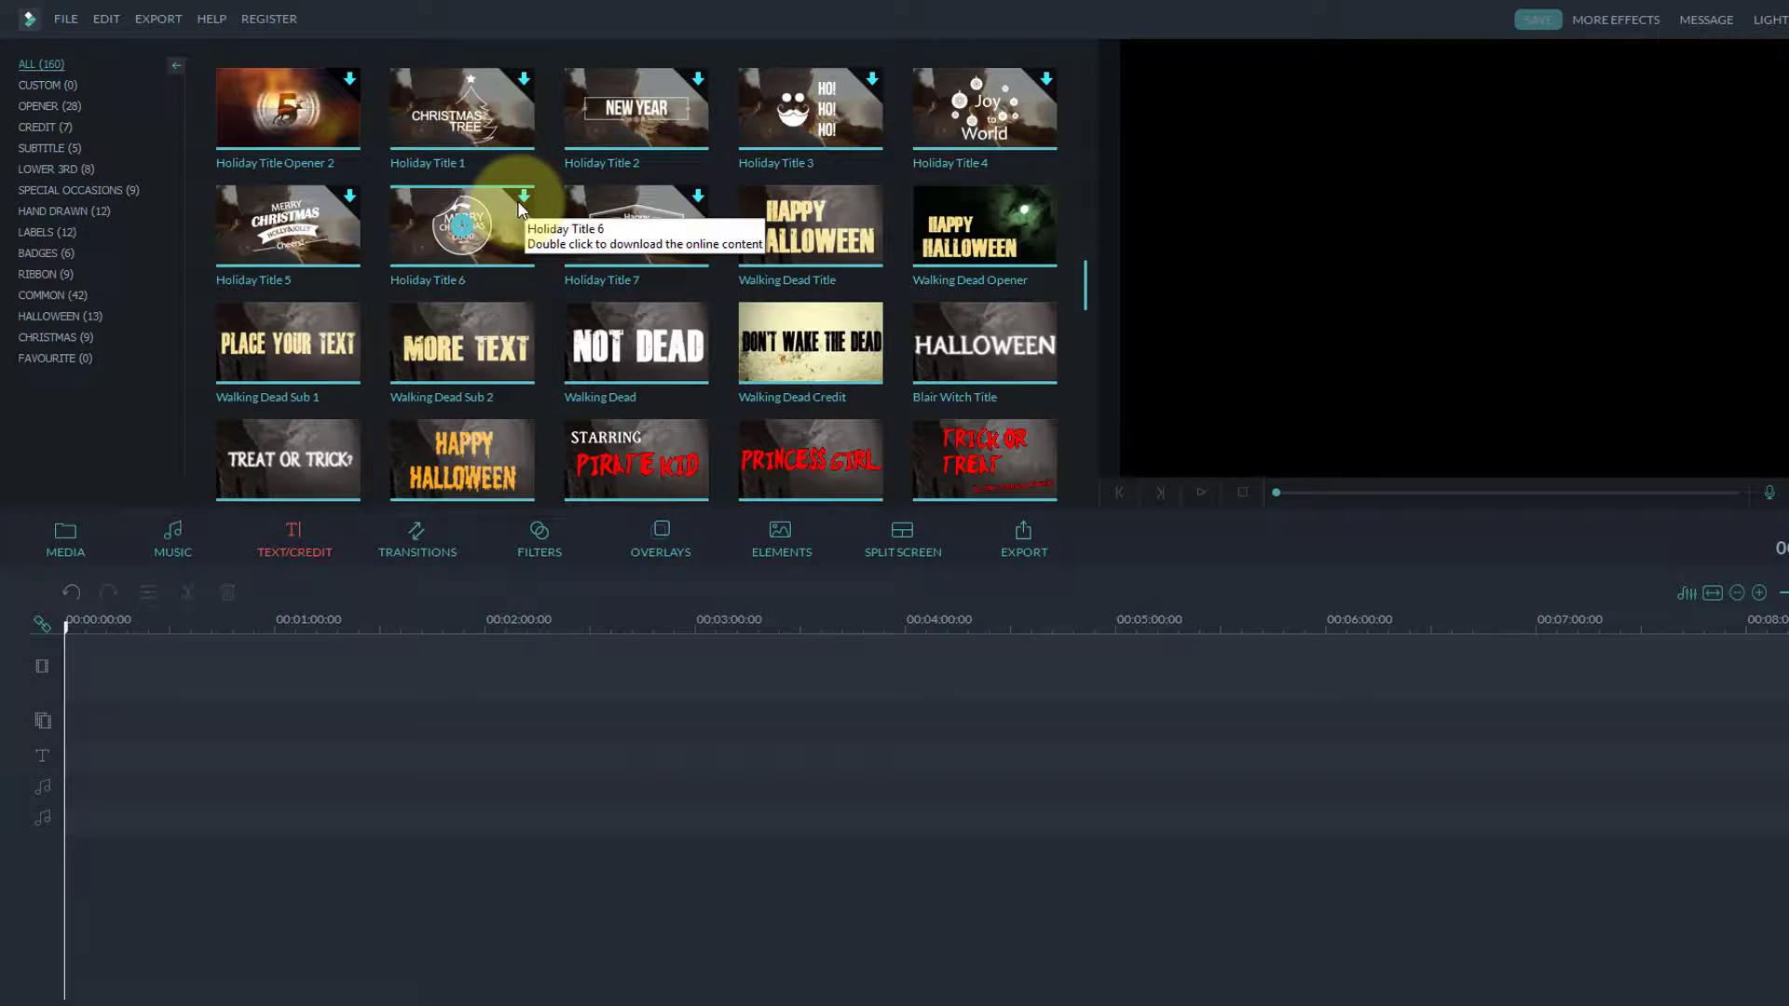
click(427, 341)
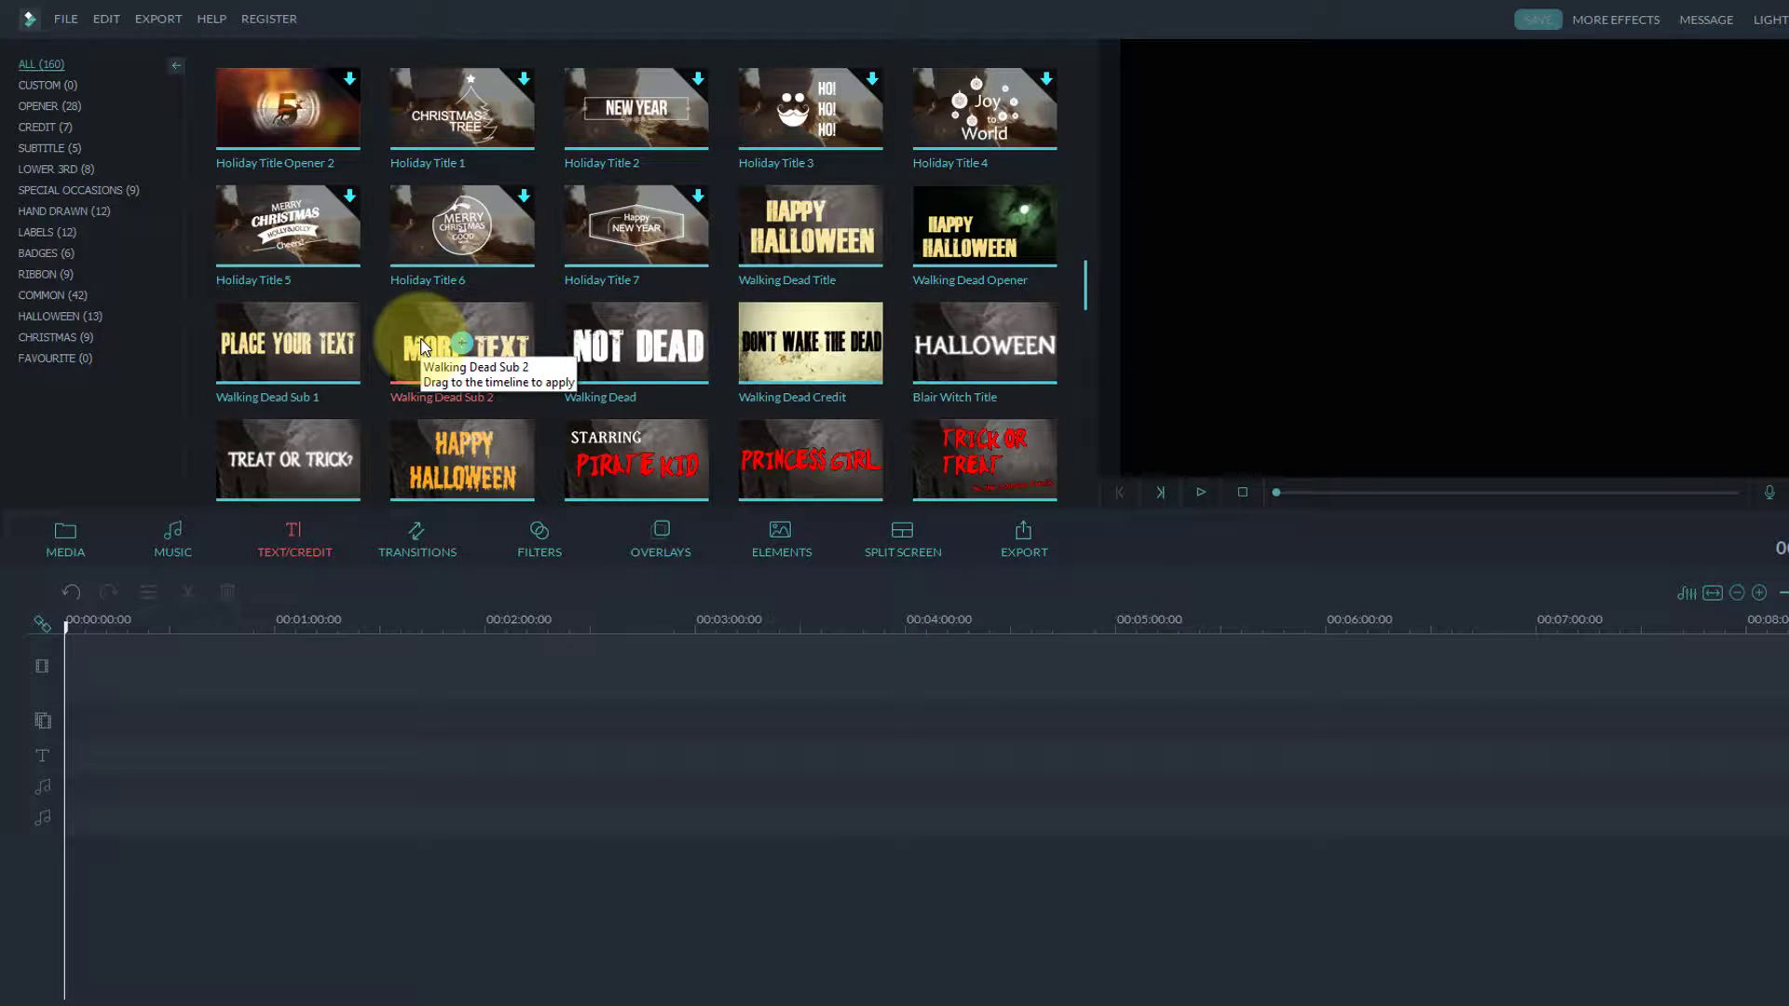
double_click(424, 346)
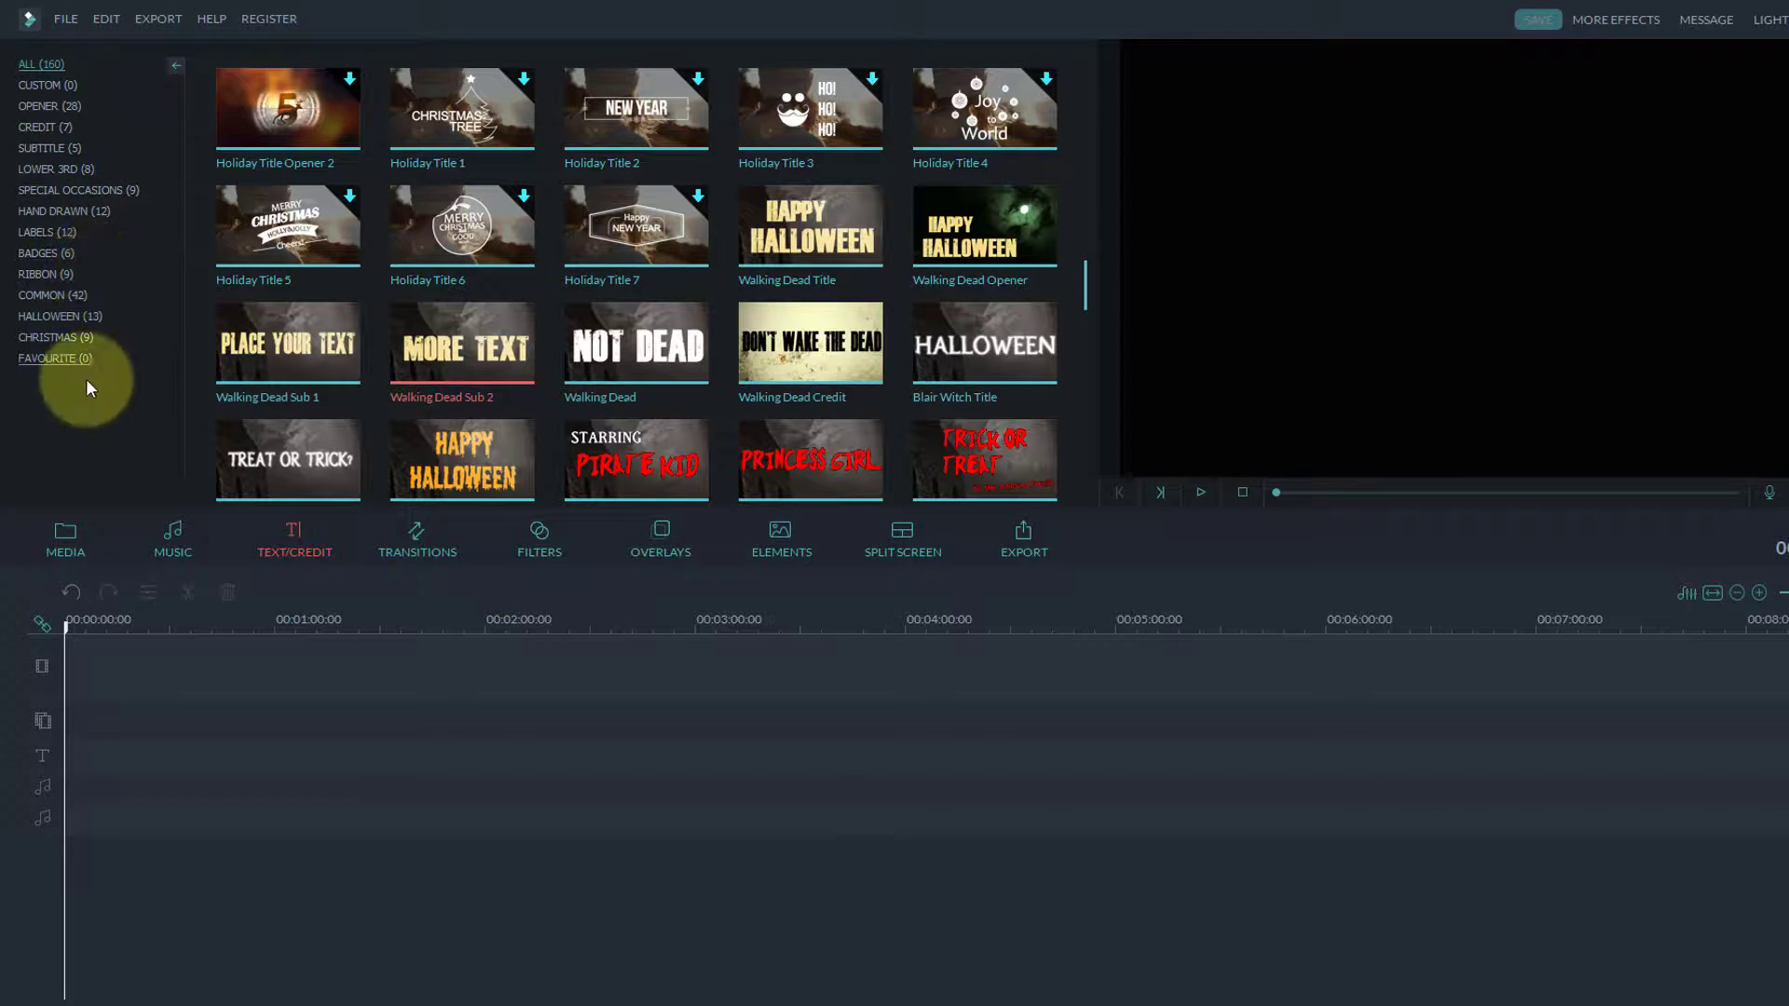
Browse the full transitions library and preview the Round_zoom_out transition.
click(401, 524)
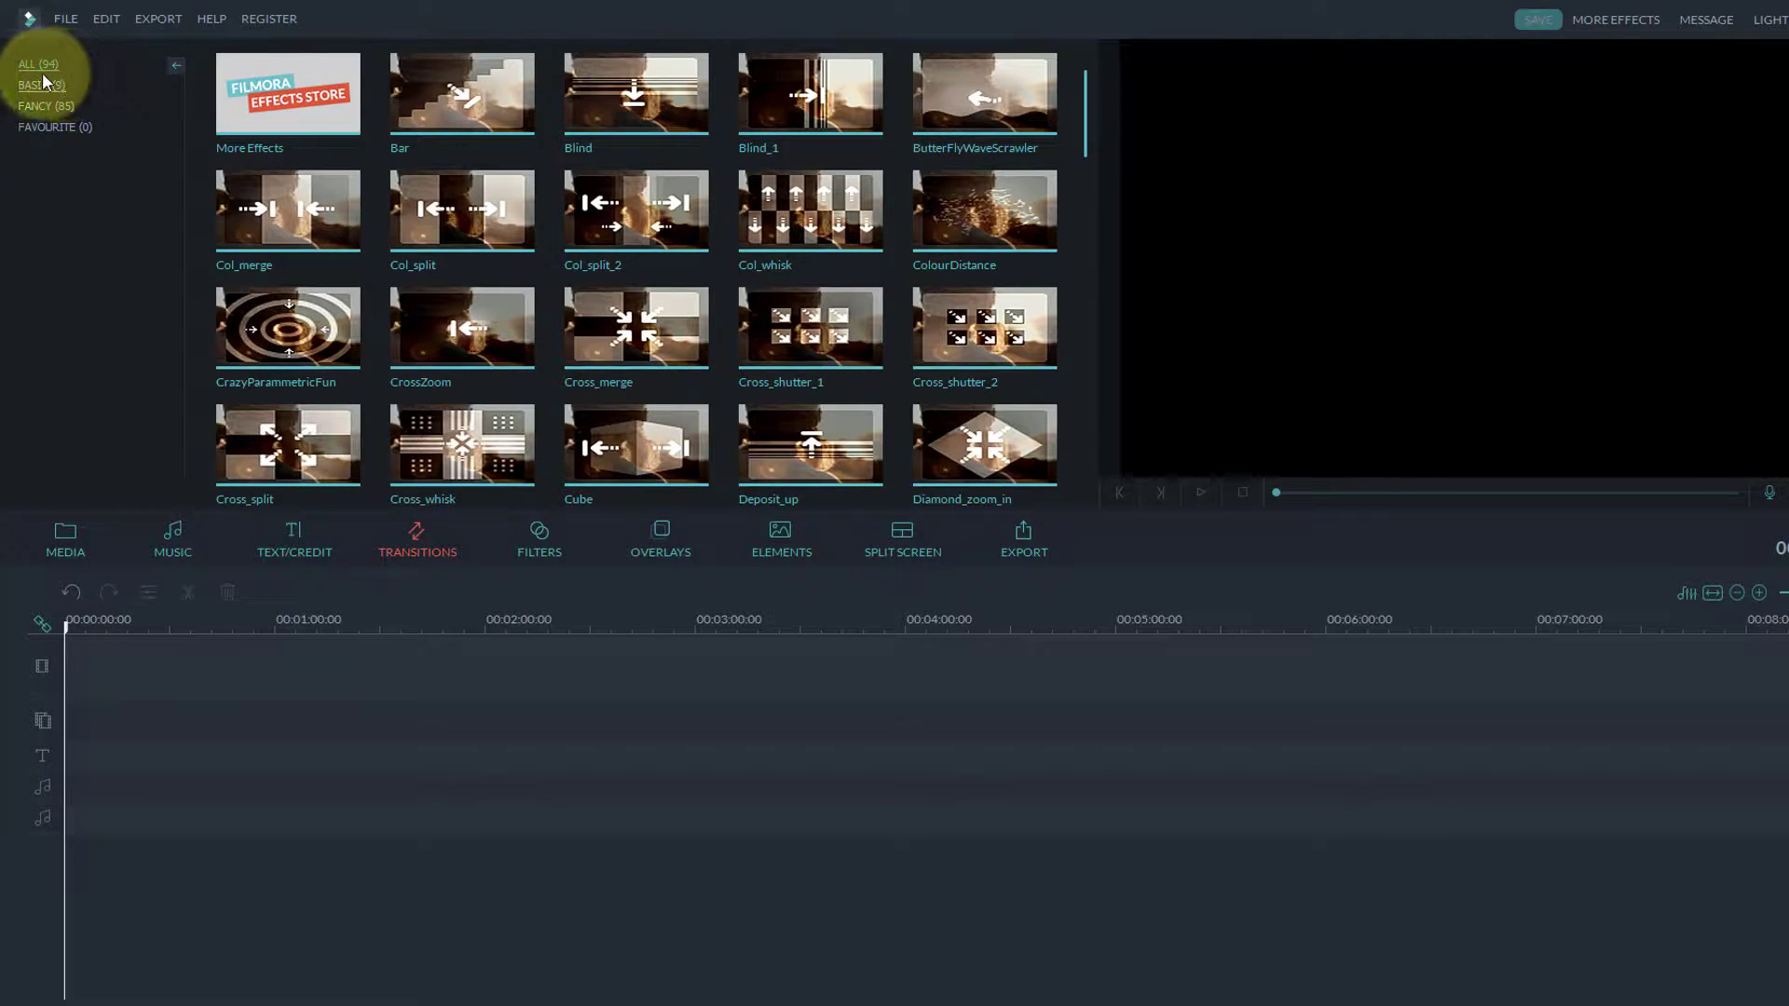
scroll(752, 239, down, 5)
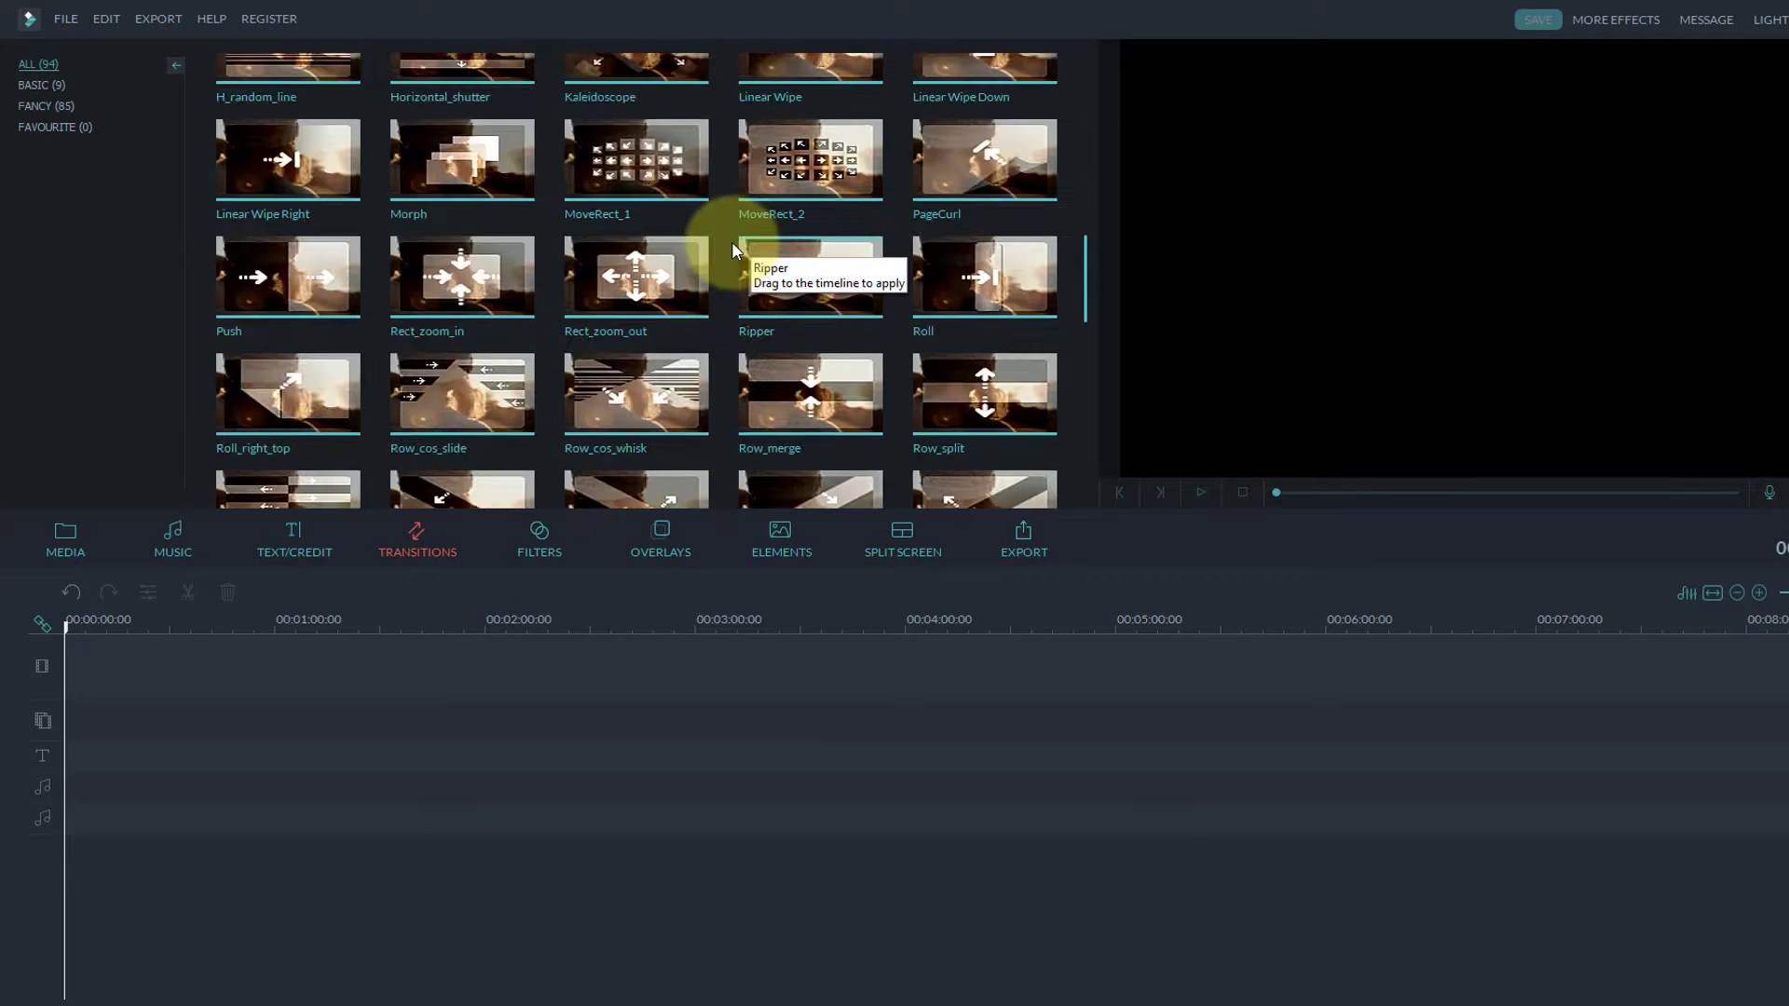
scroll(634, 252, down, 5)
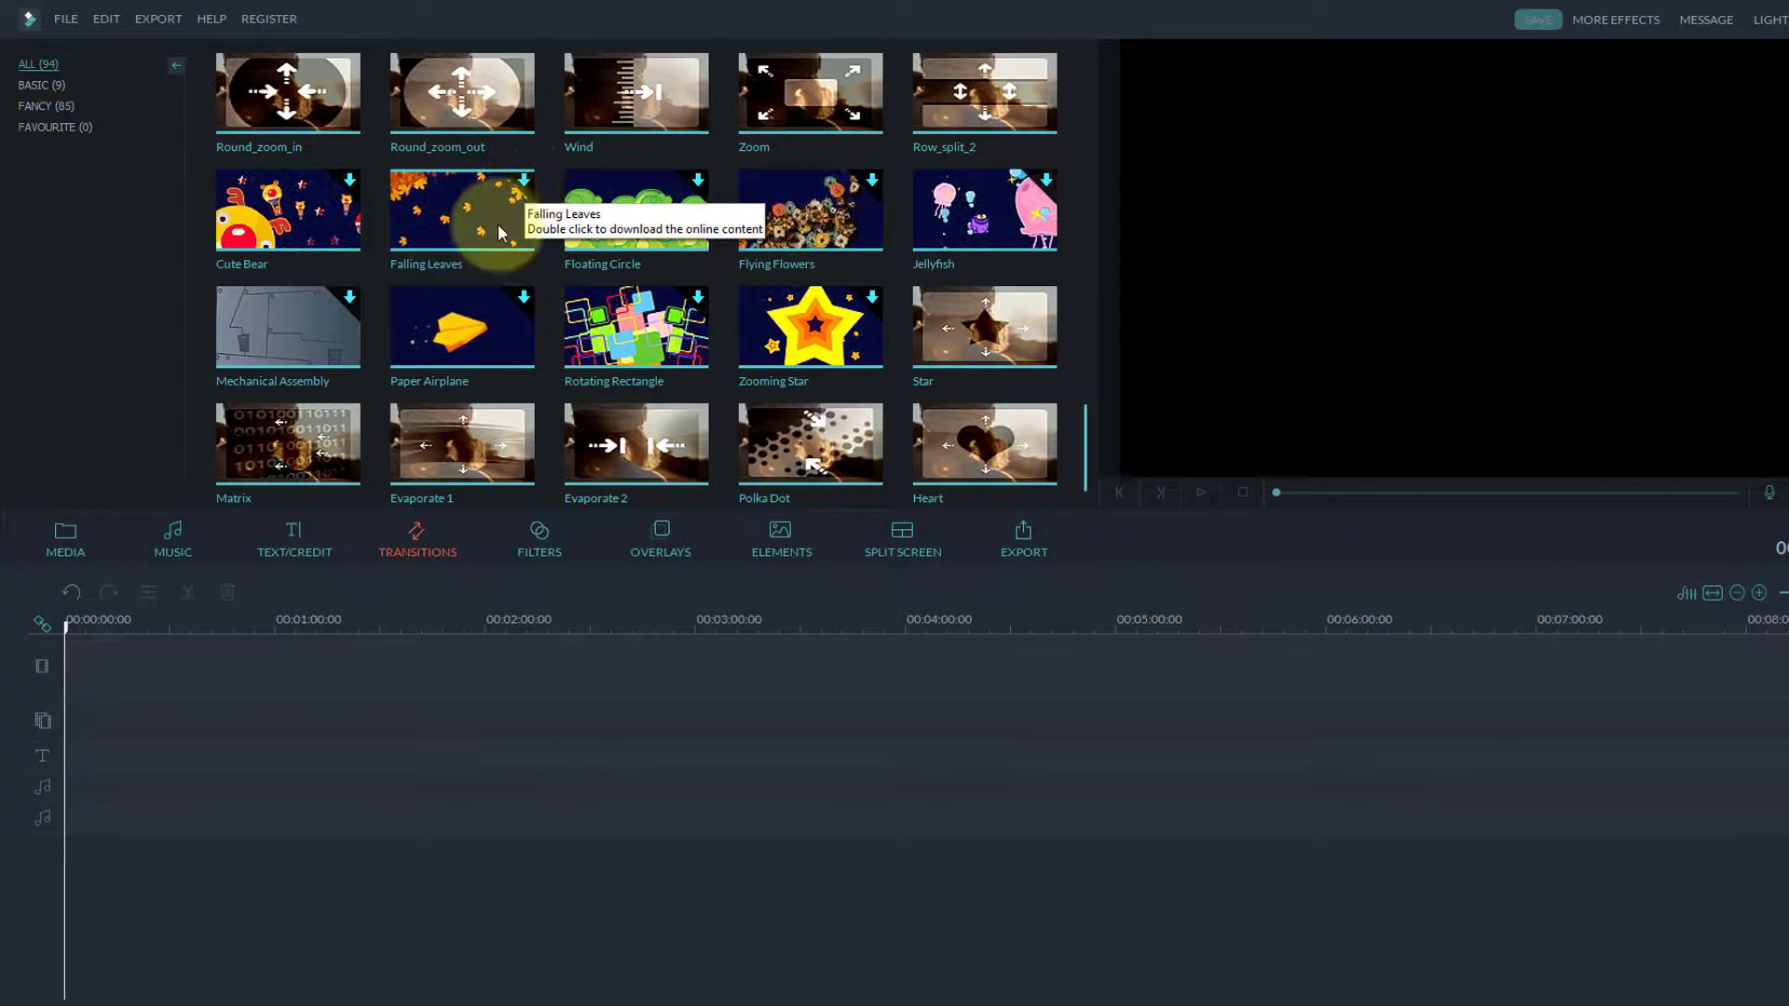
scroll(480, 224, up, 2)
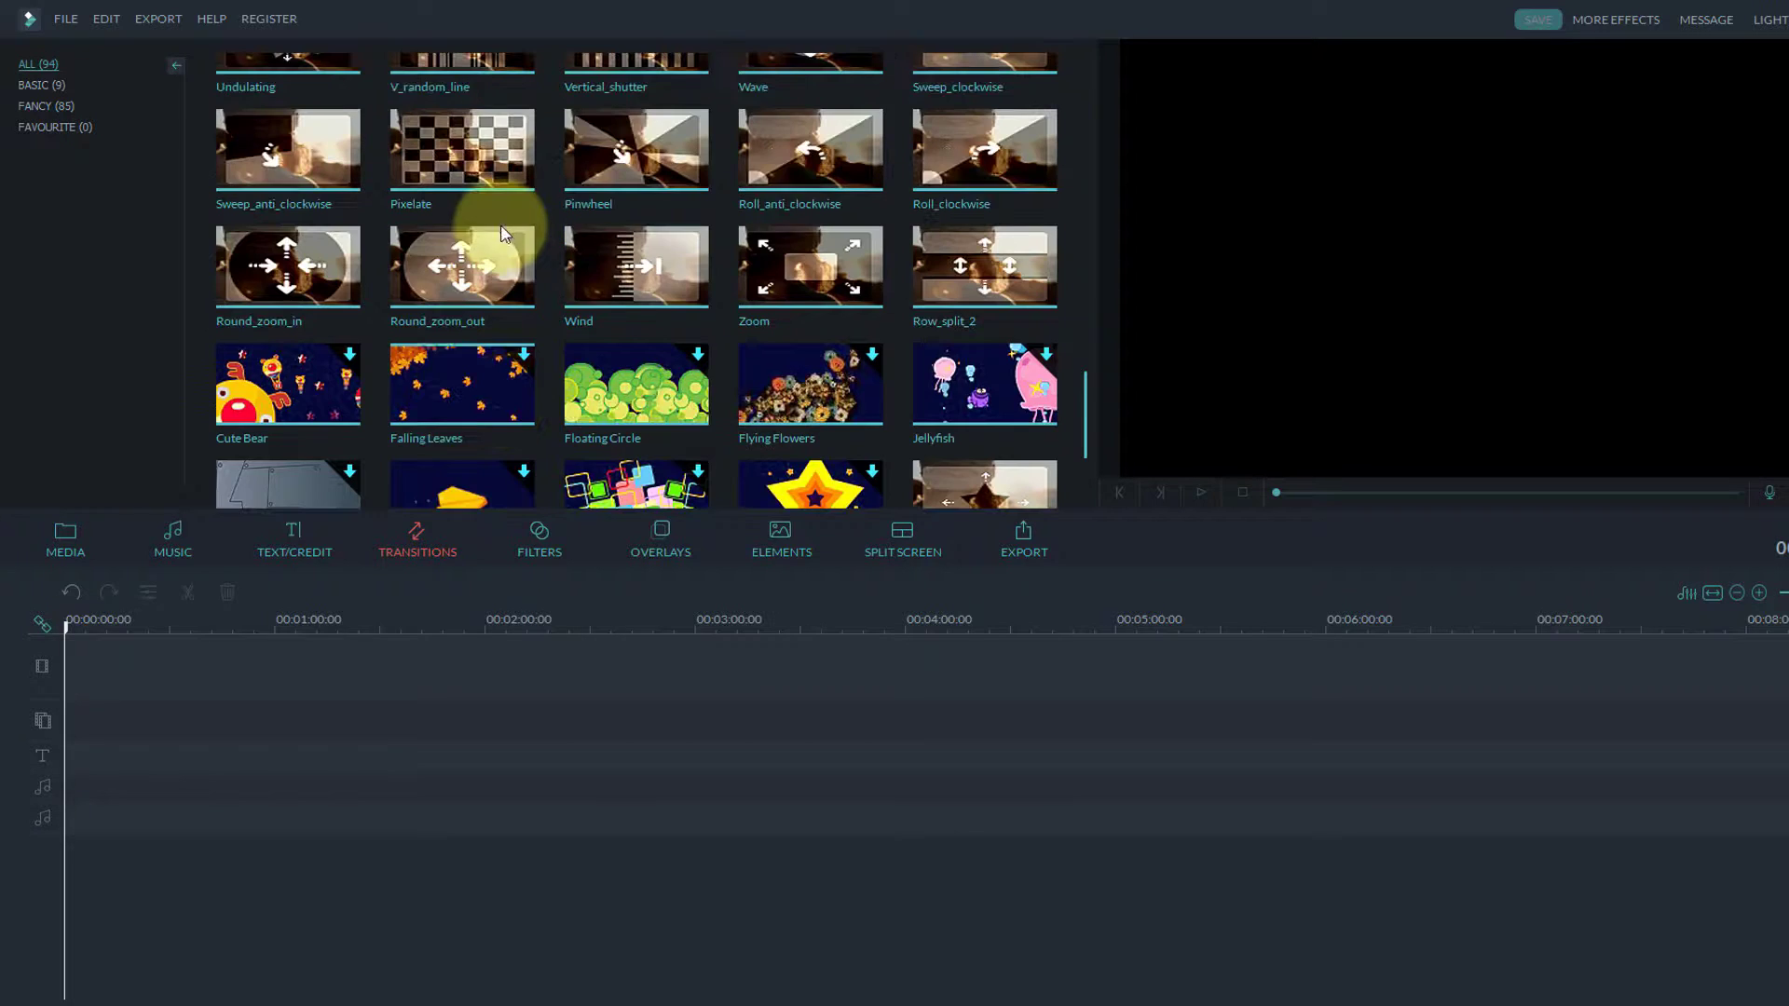
click(460, 261)
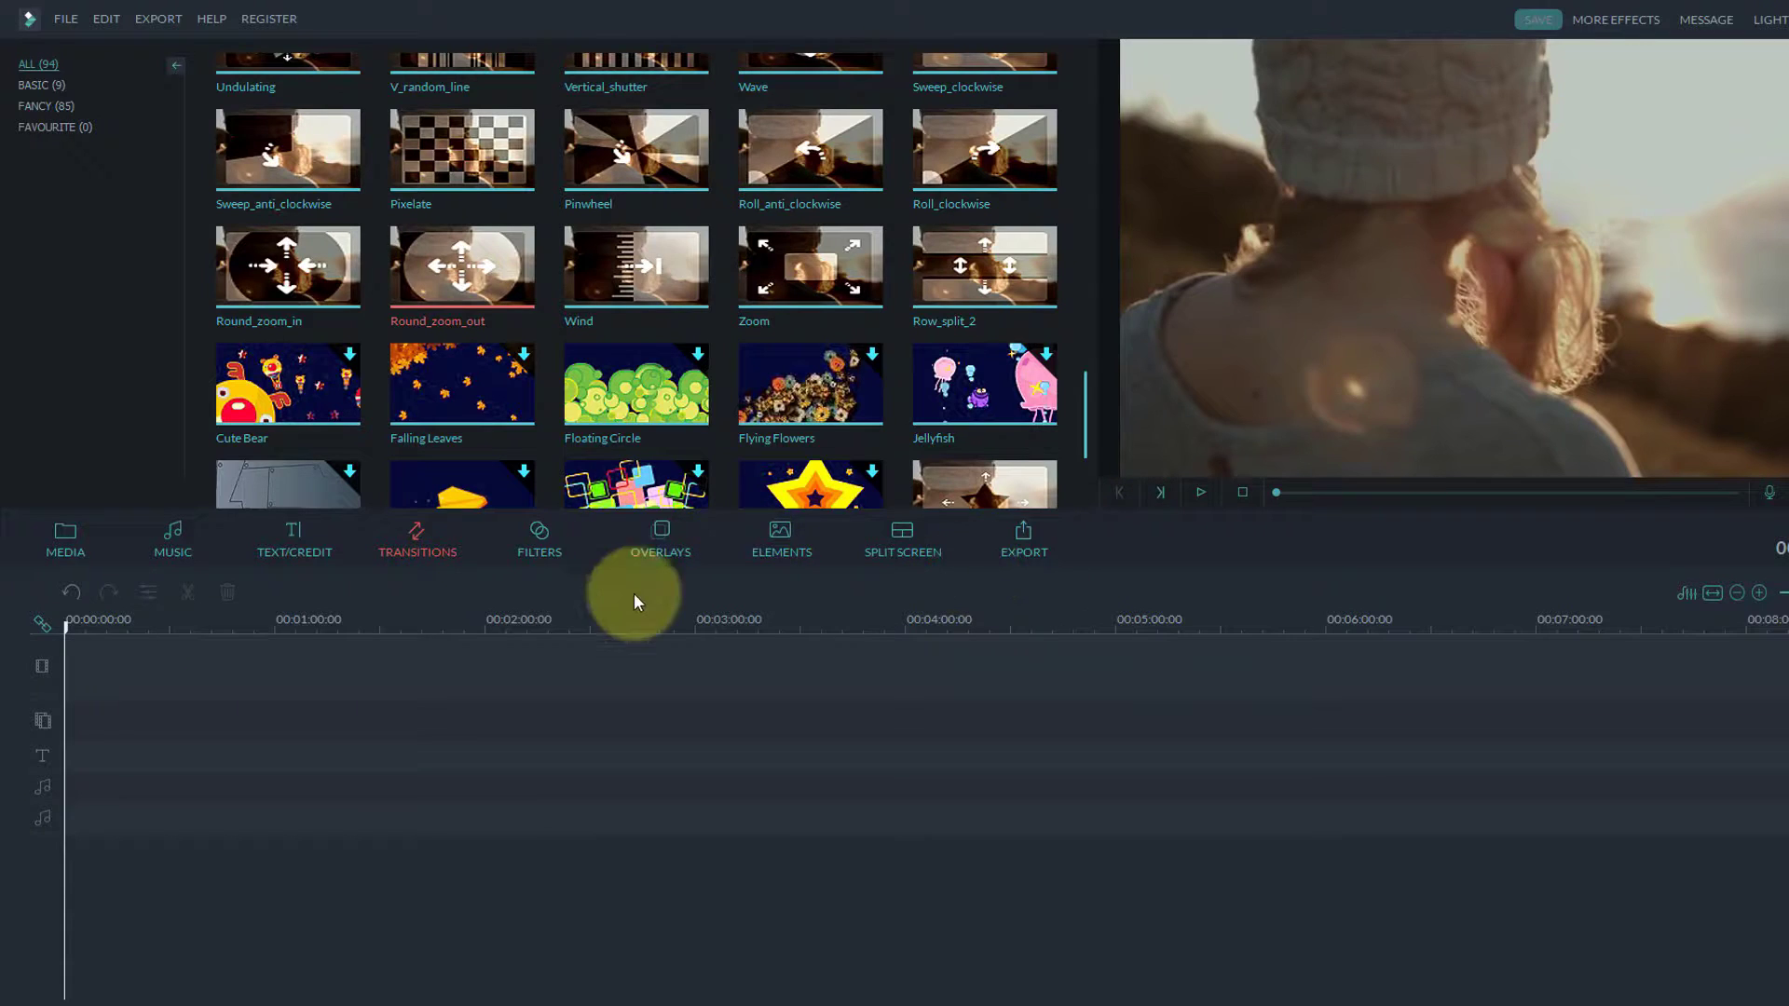
Browse the filters, overlays and elements libraries.
click(532, 528)
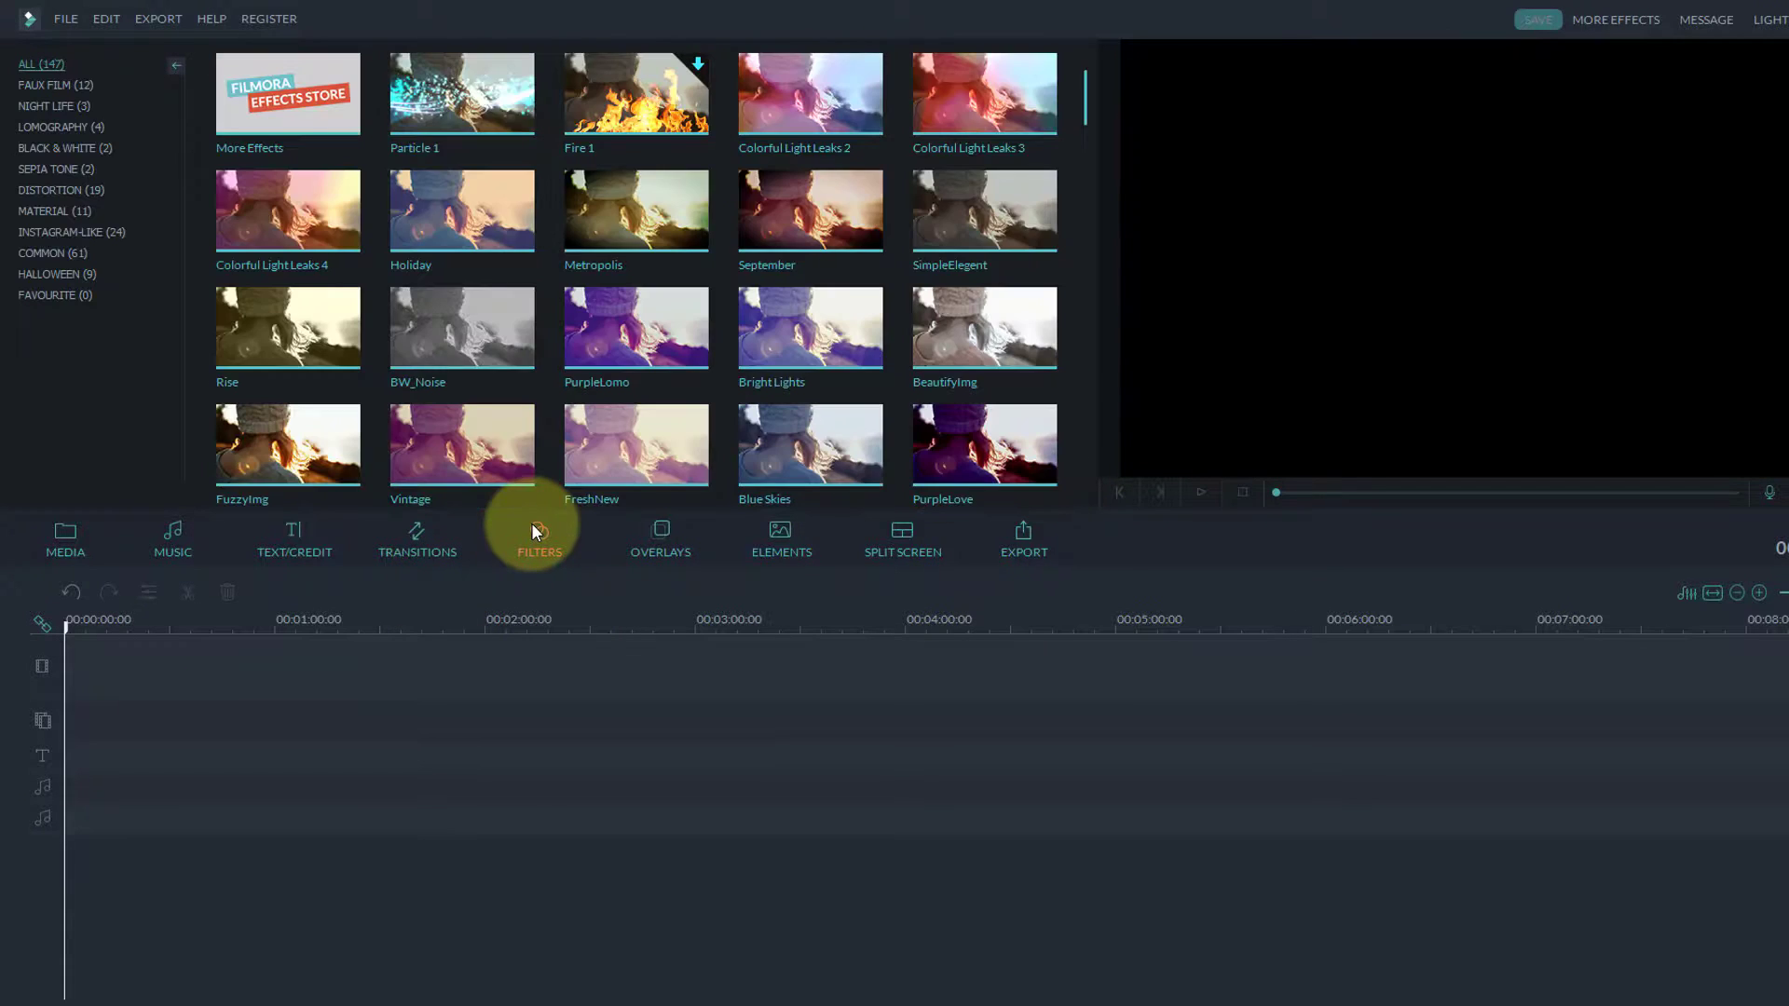
scroll(505, 148, down, 15)
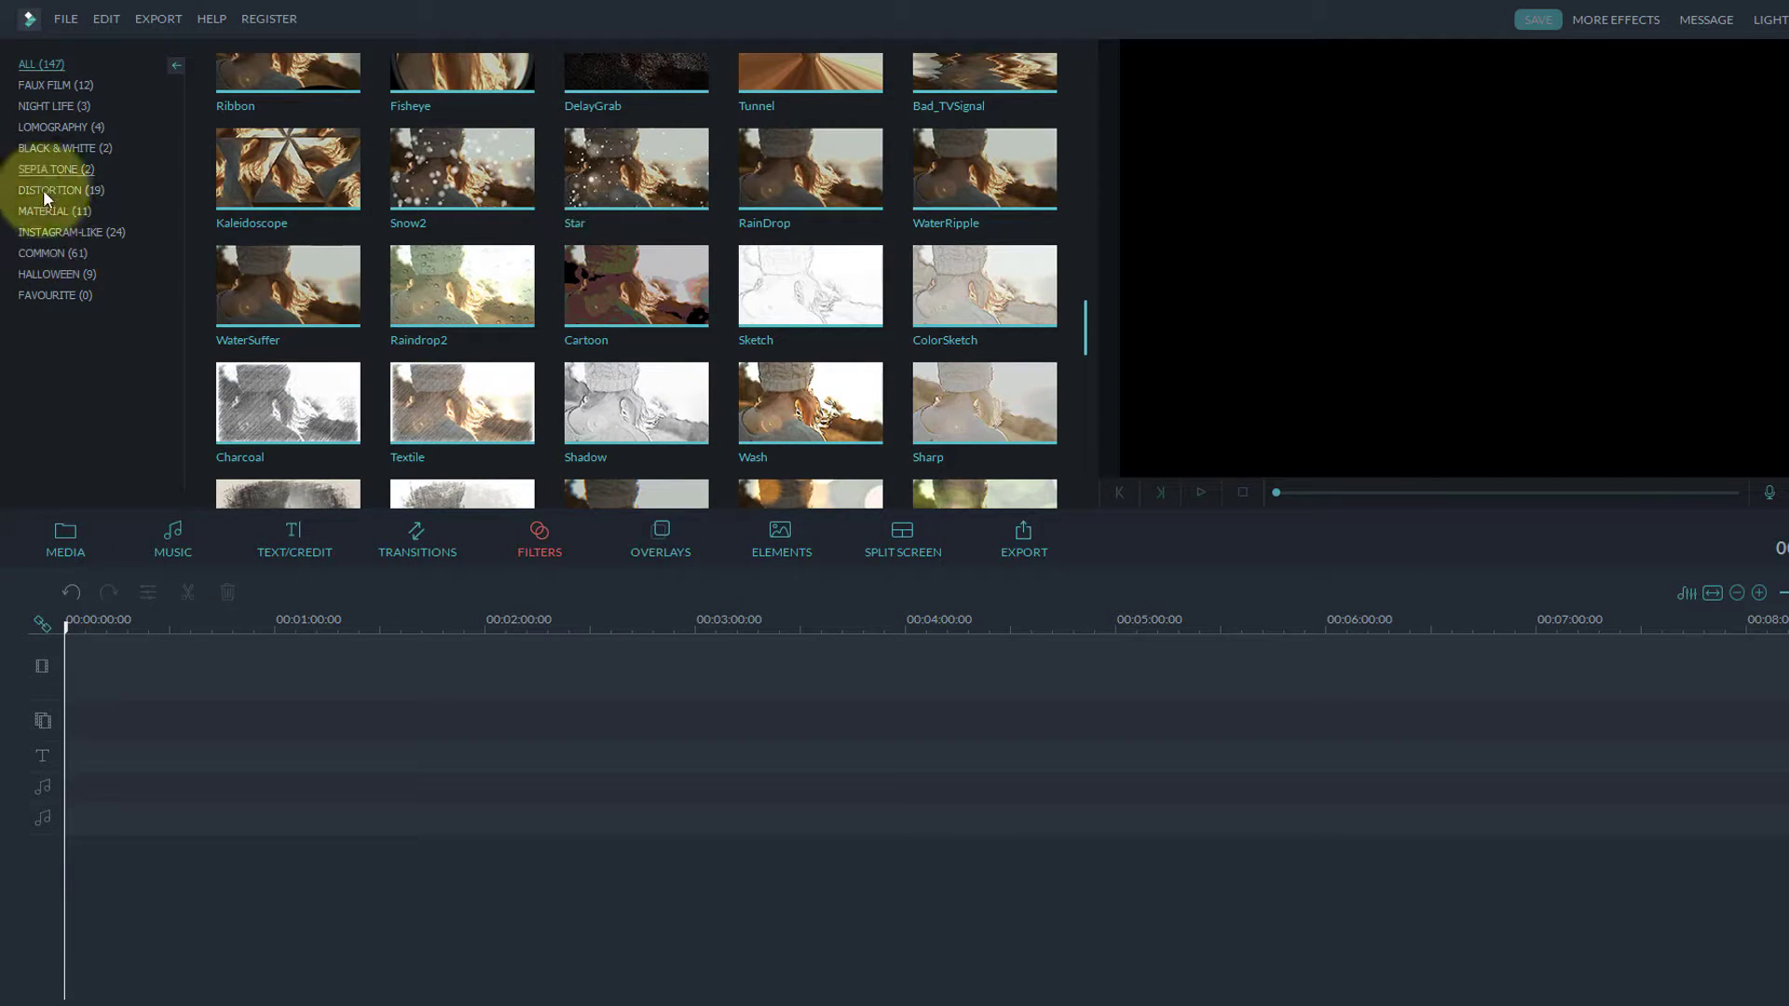
click(657, 551)
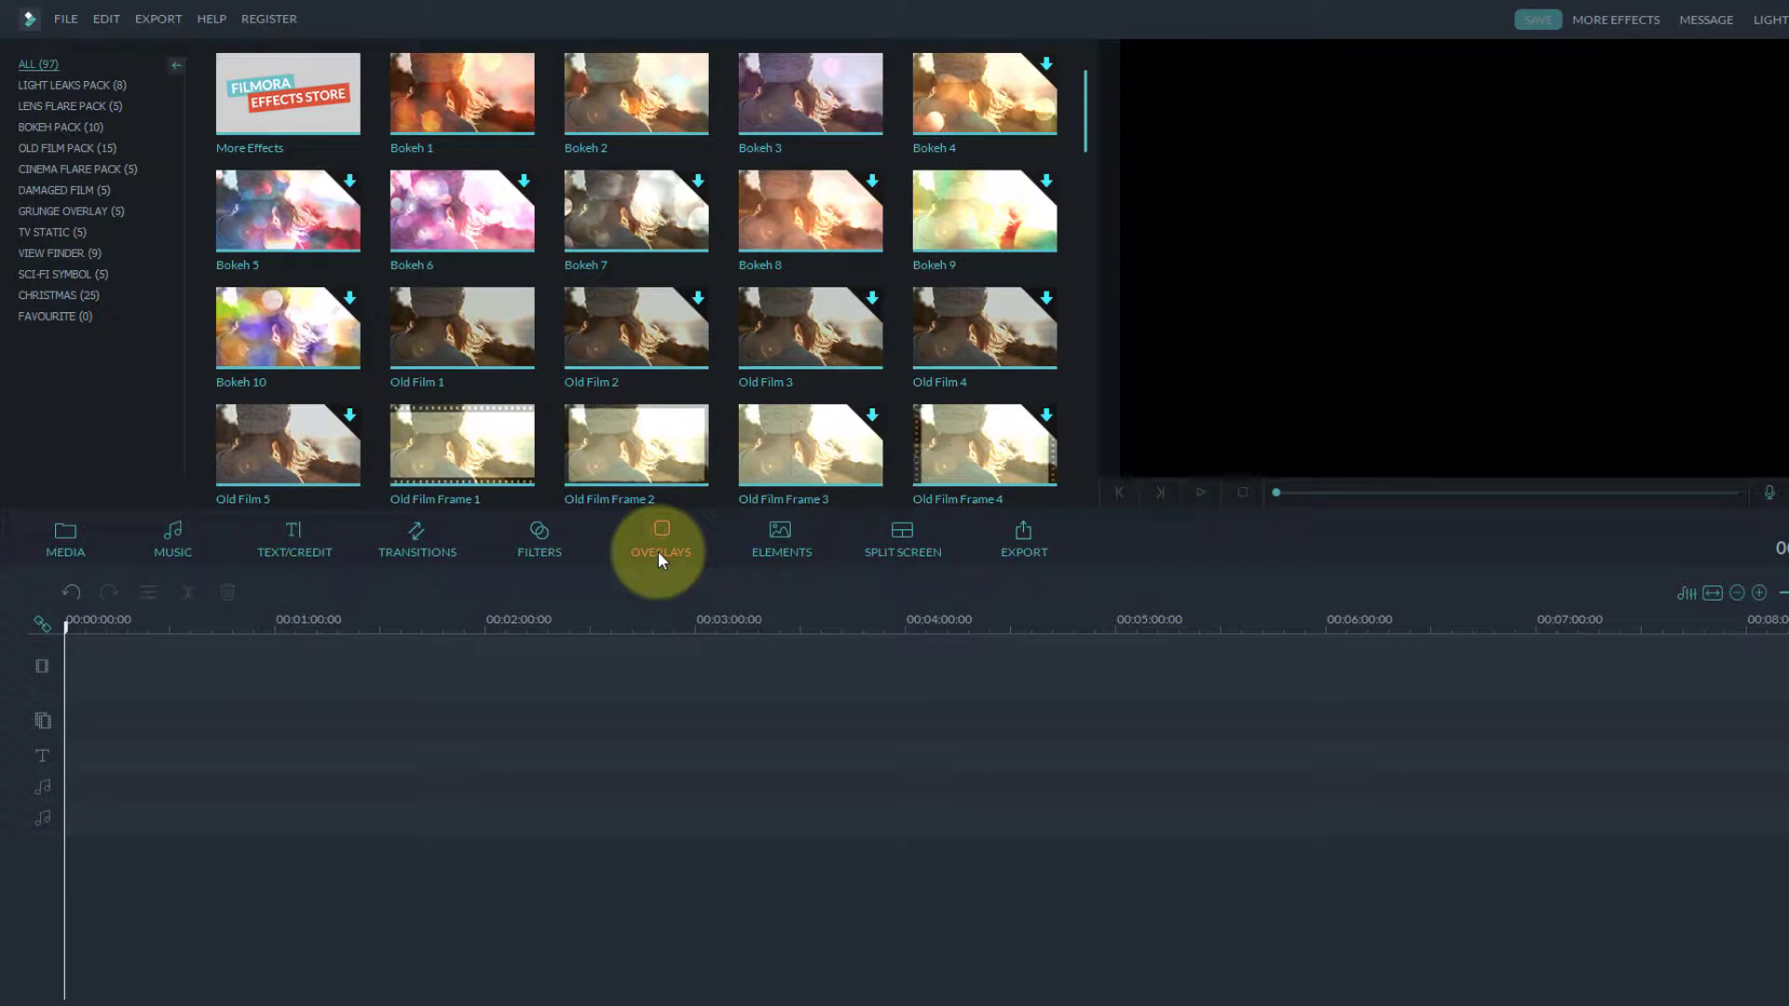
click(762, 552)
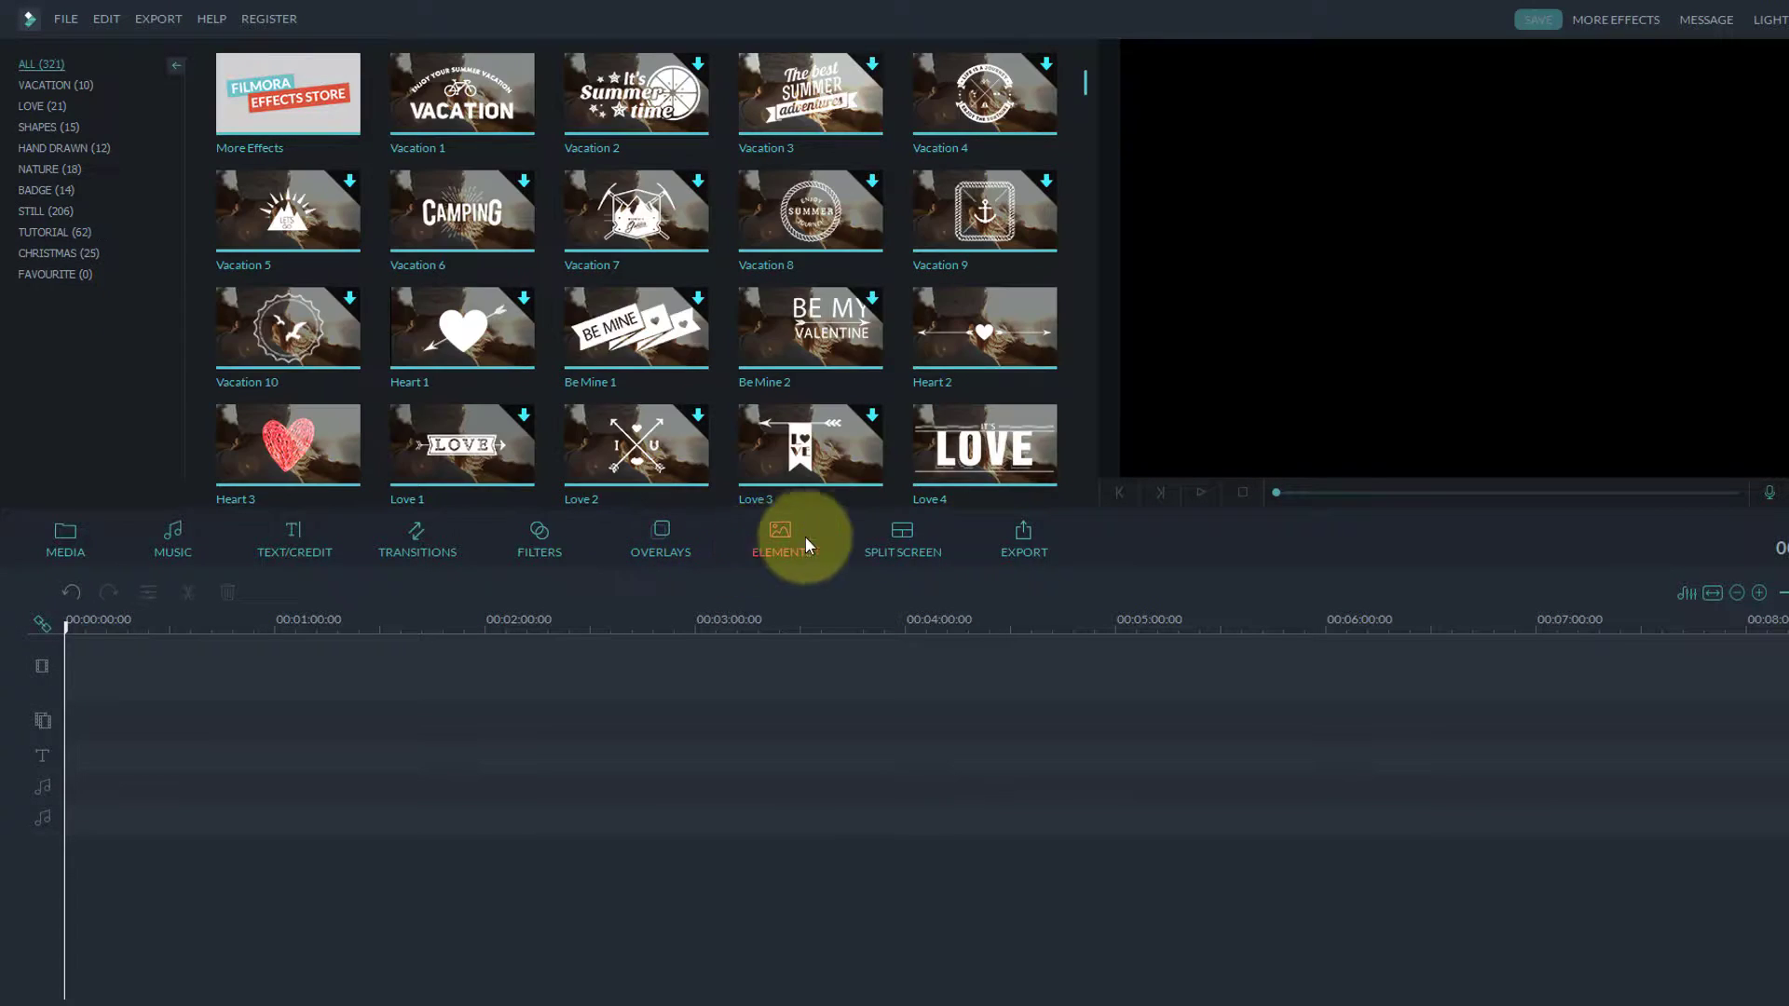
Open the split screen layouts and preview the two-row and three-row horizontal layouts.
click(890, 523)
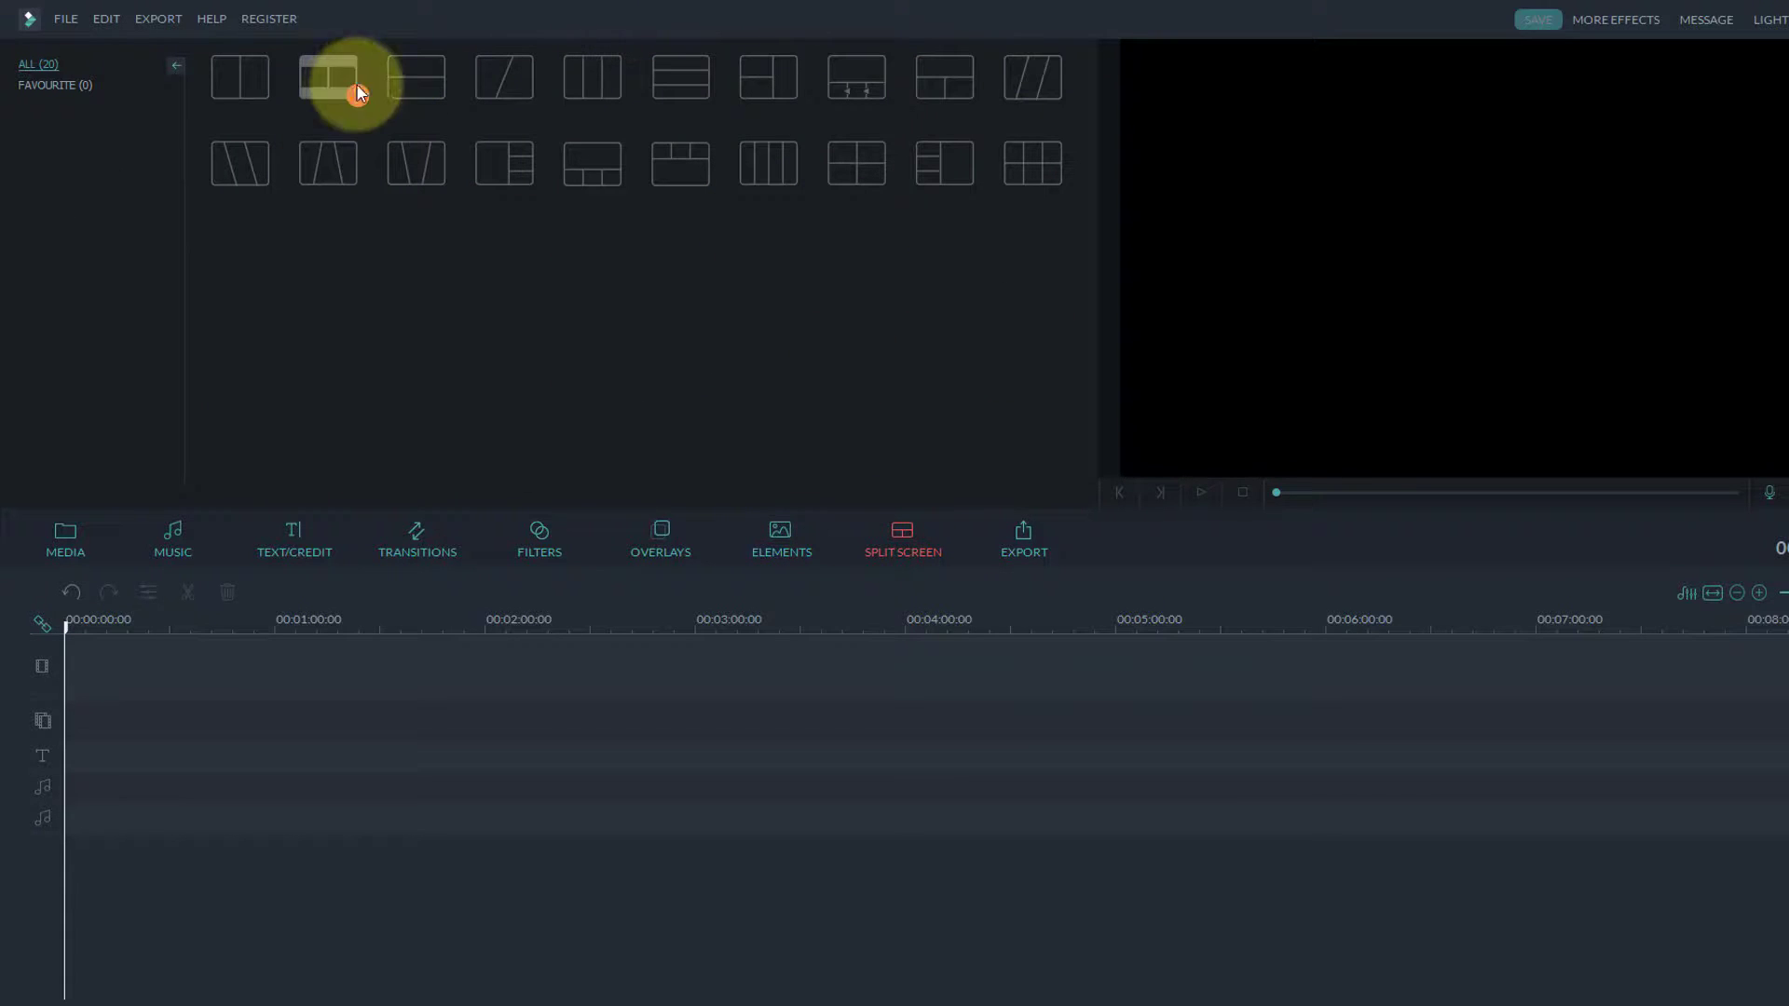
click(397, 78)
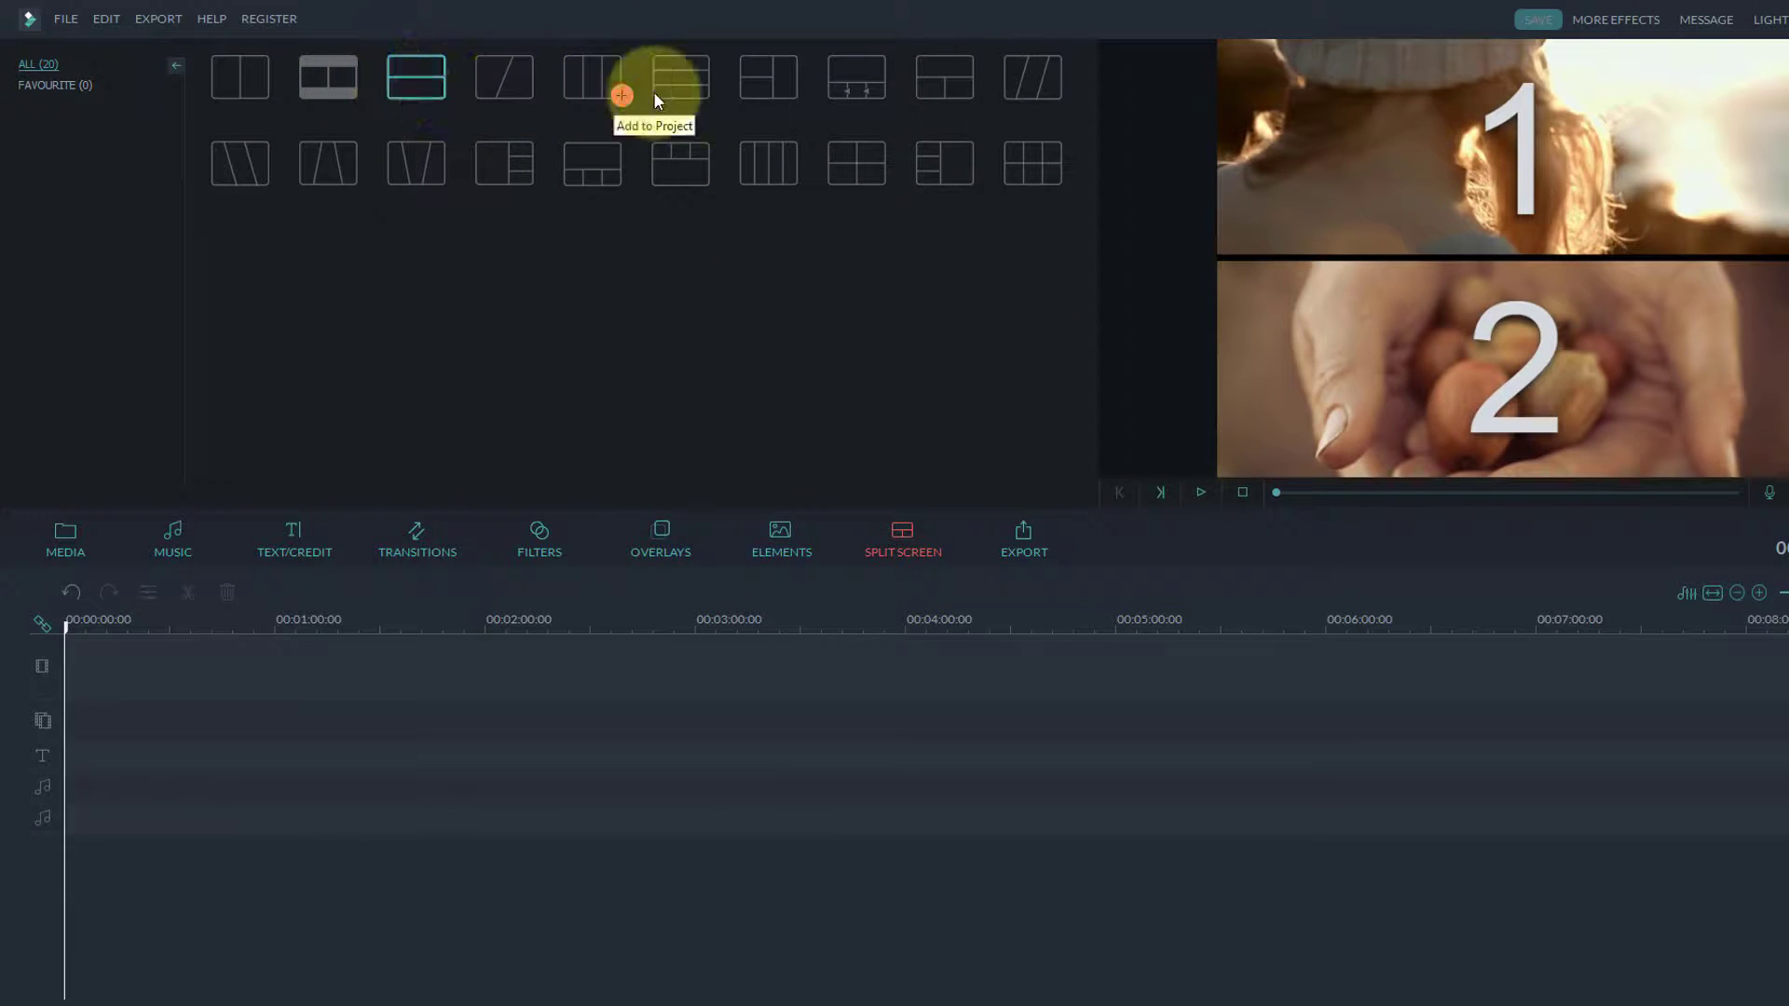
click(663, 93)
Try to export the empty project and dismiss the notice.
click(1016, 557)
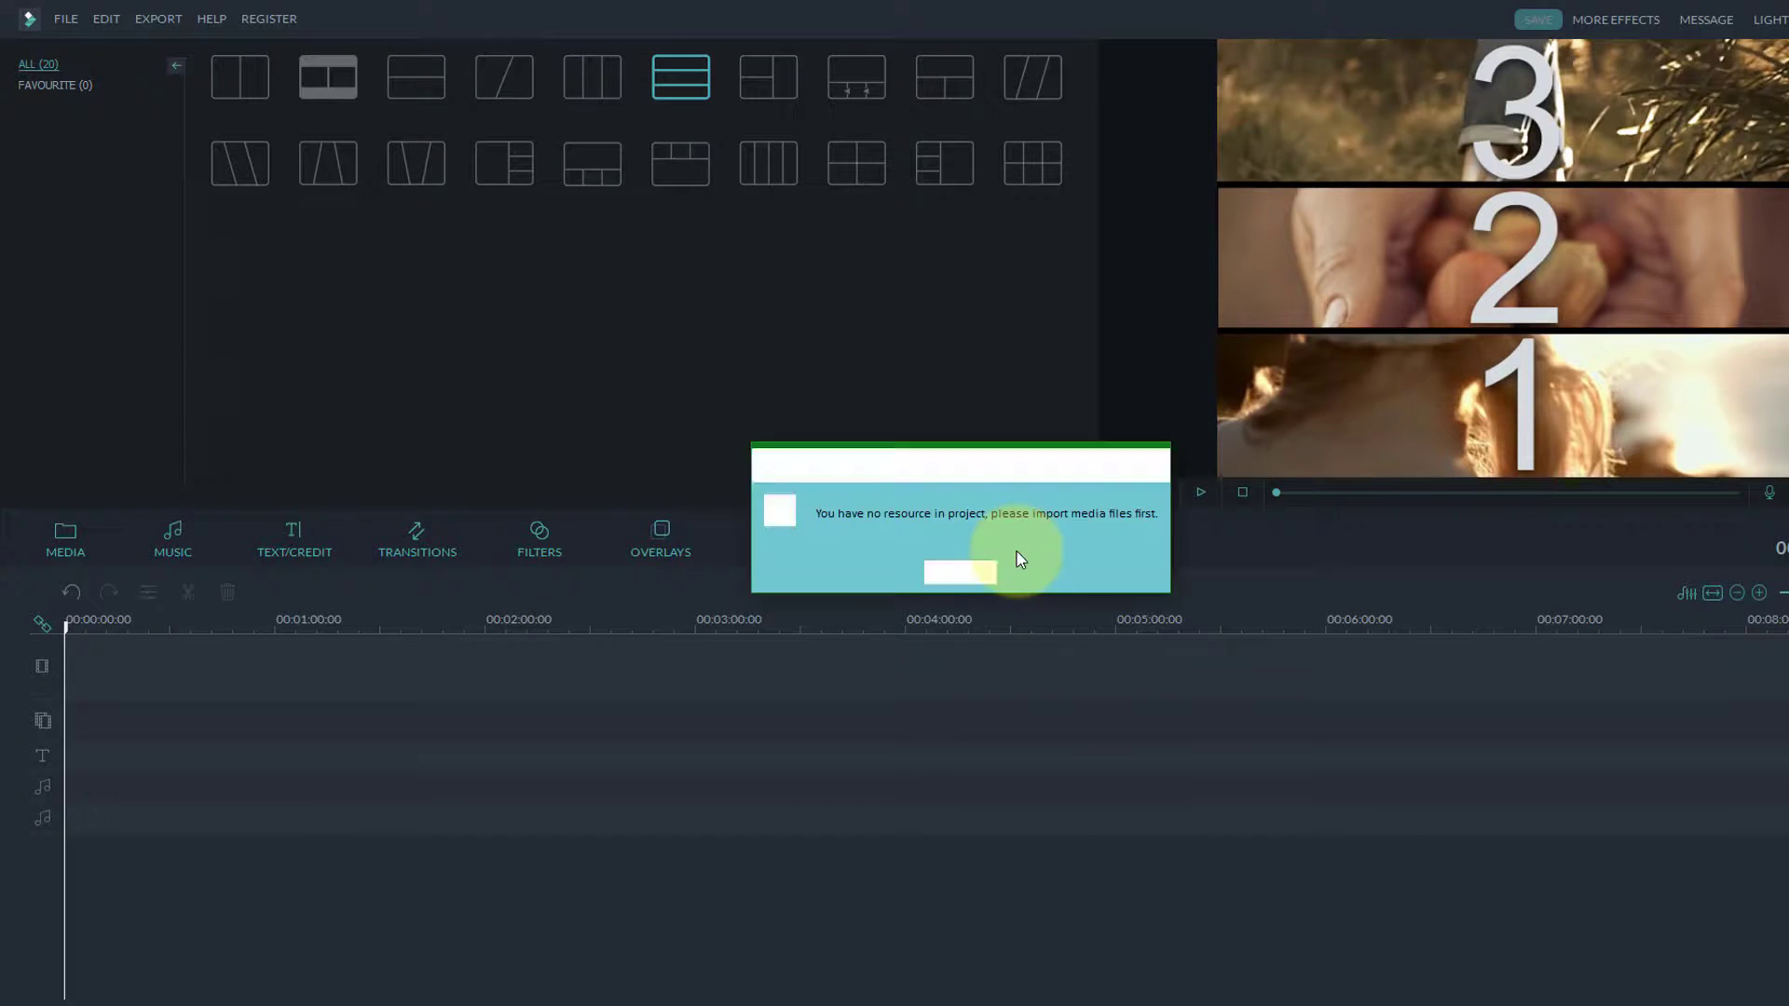
click(949, 566)
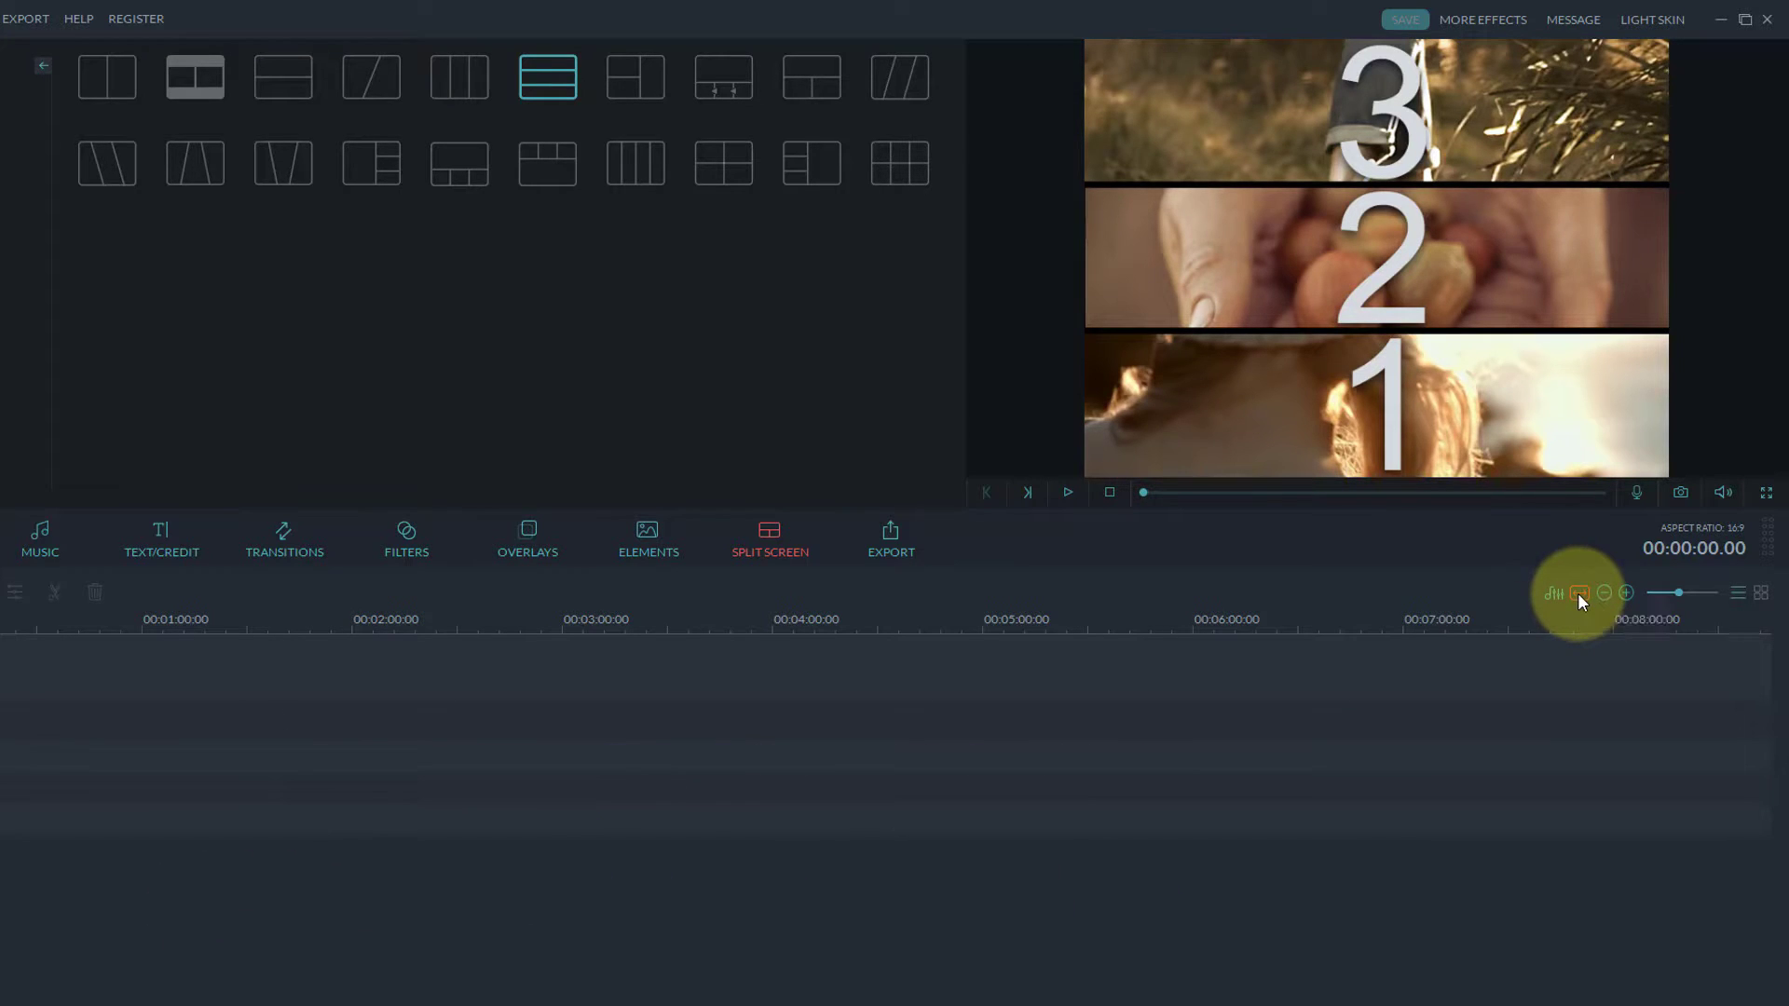
Zoom in on the timeline scale by one level and return to the music library.
click(1626, 594)
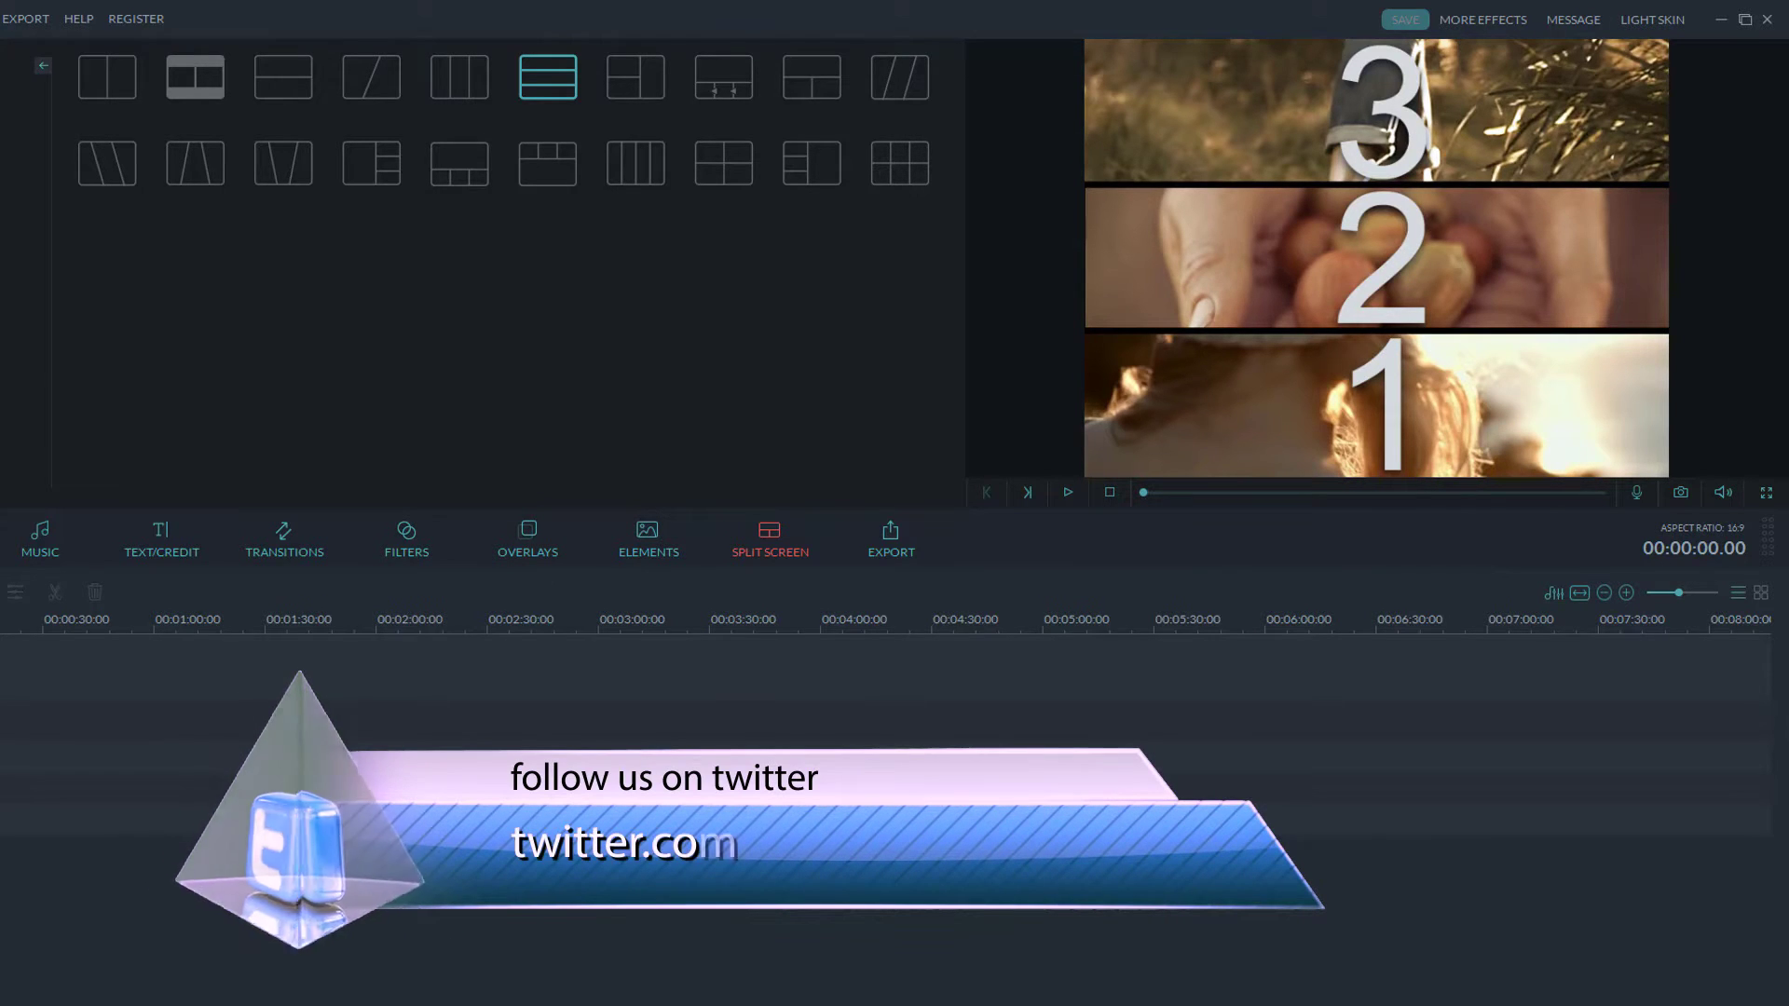
click(28, 540)
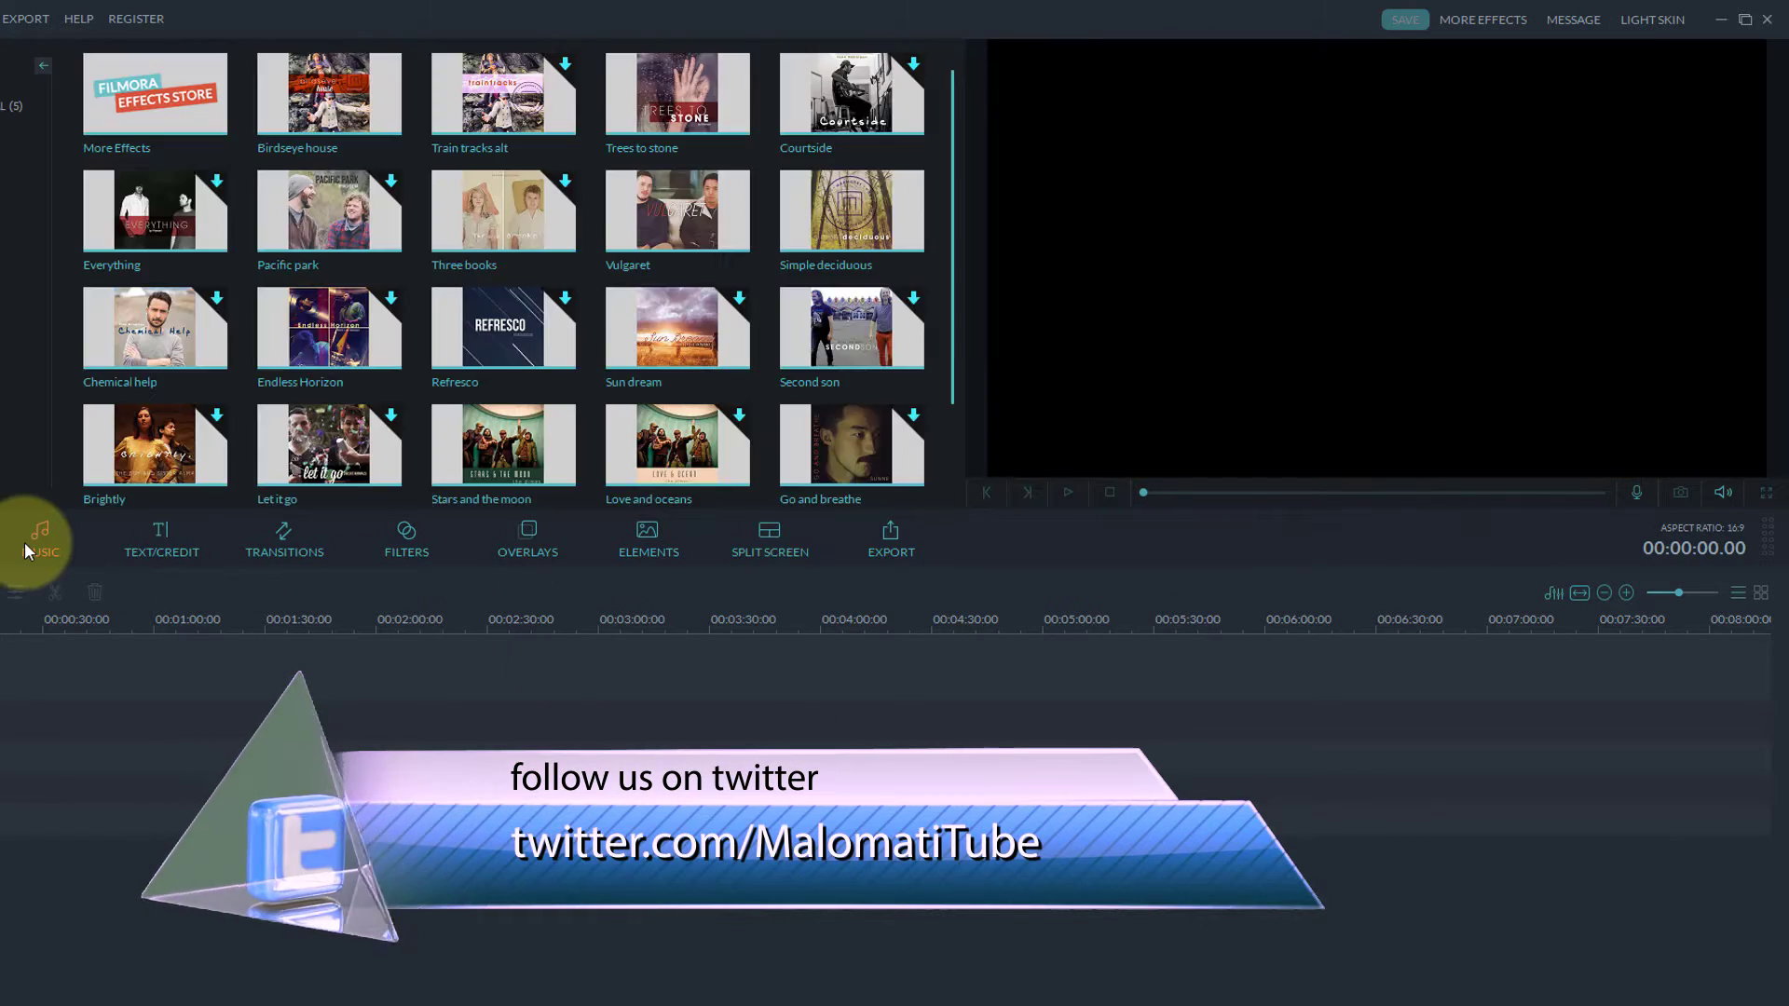